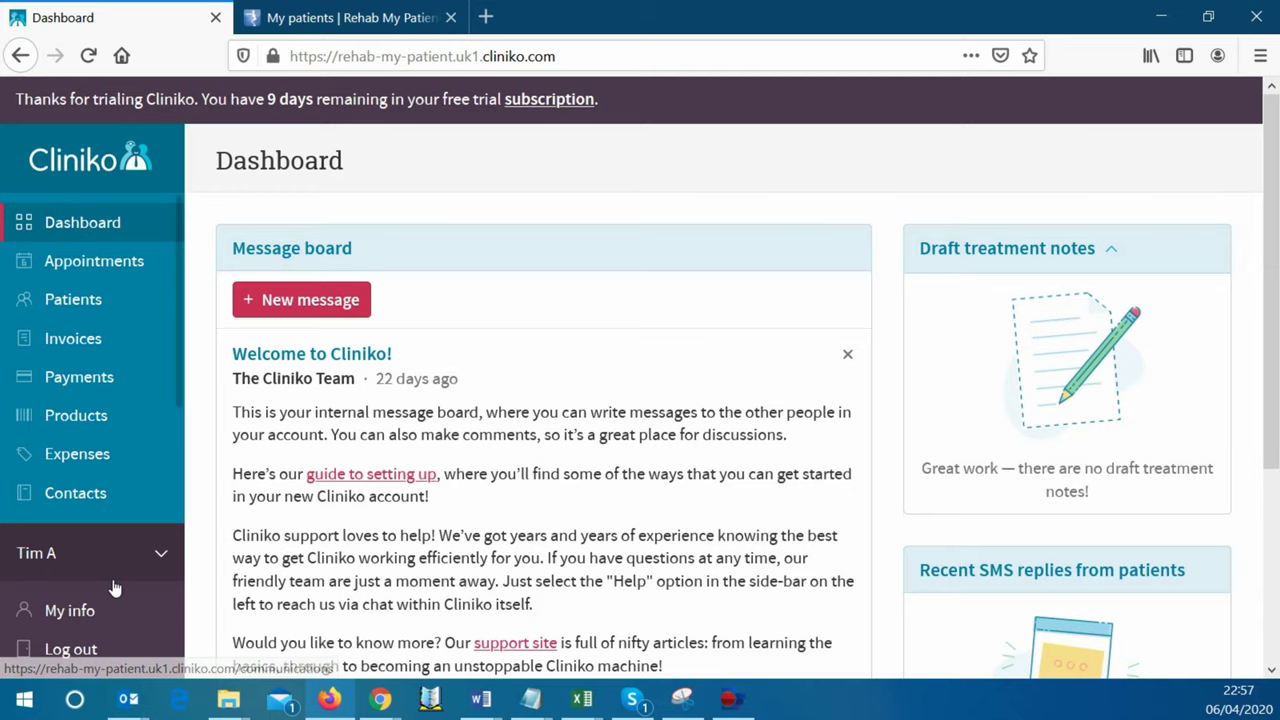
# - Open My info in Cliniko and scroll down to the user's API keys section
pyautogui.click(86, 609)
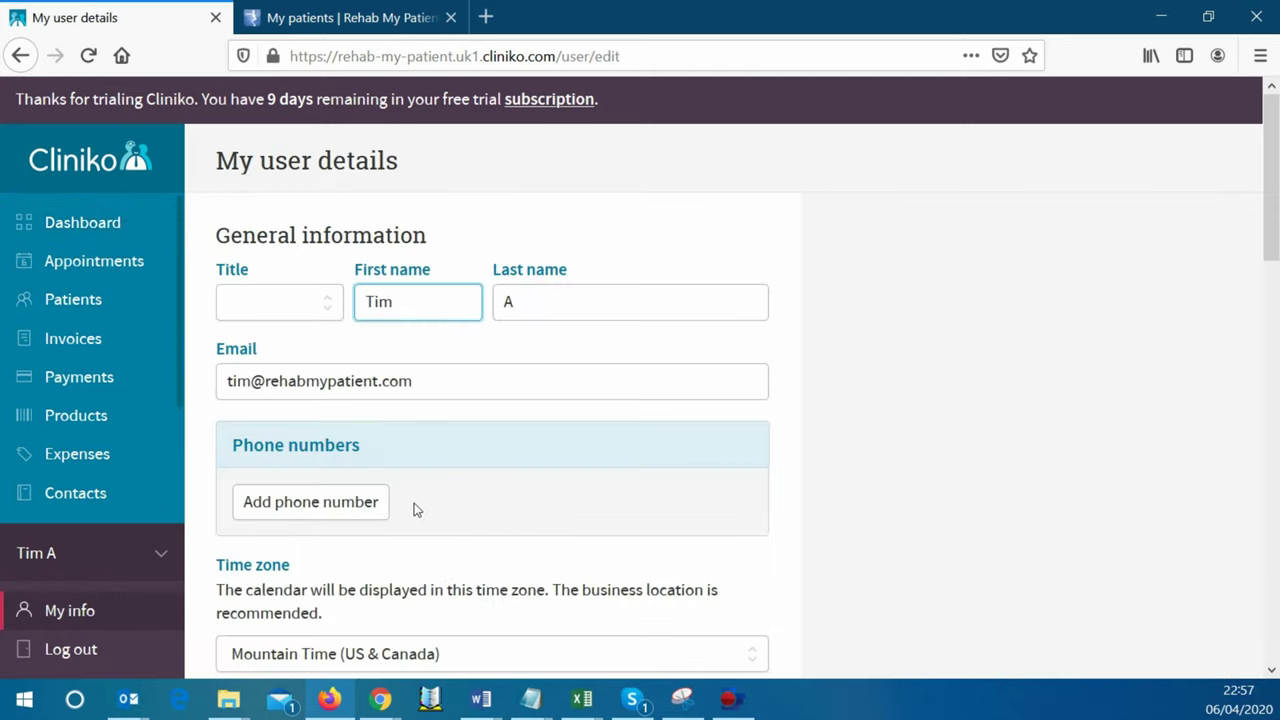
pyautogui.scroll(-5, 414, 490)
pyautogui.scroll(-1, 414, 484)
pyautogui.scroll(-2, 410, 470)
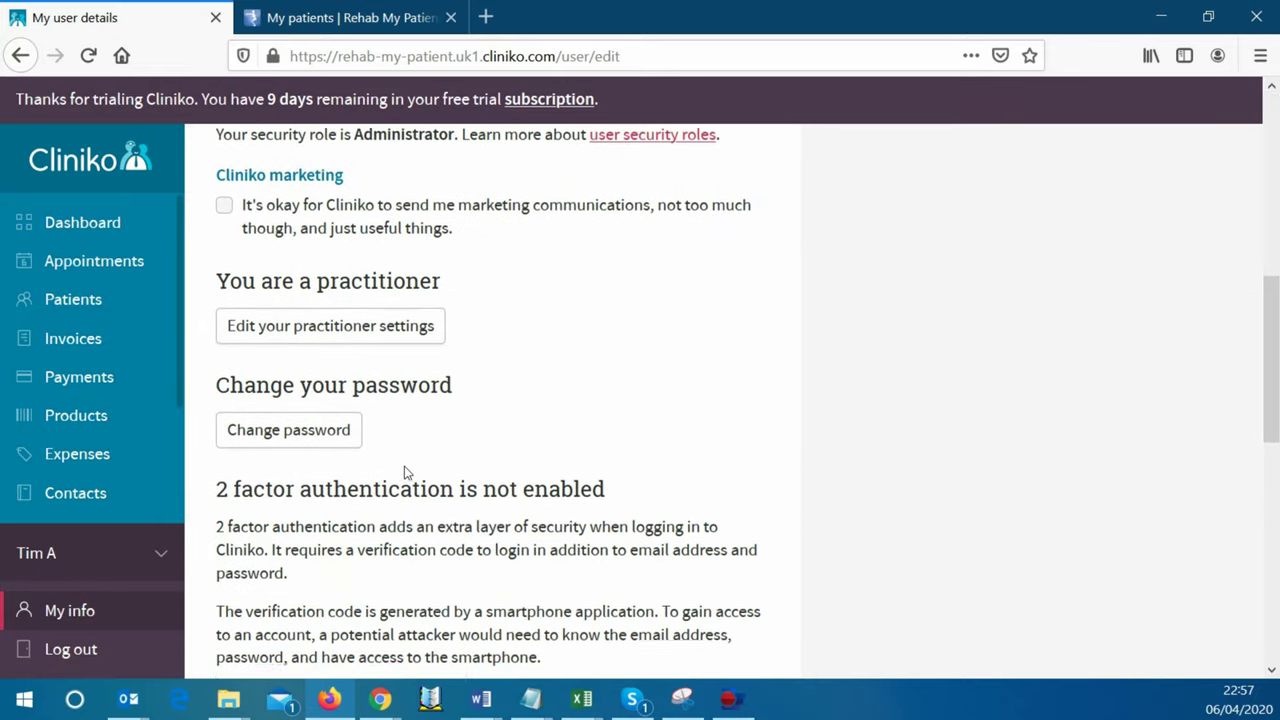
pyautogui.scroll(-2, 405, 466)
pyautogui.scroll(-2, 407, 459)
pyautogui.scroll(-2, 407, 459)
pyautogui.scroll(-2, 403, 458)
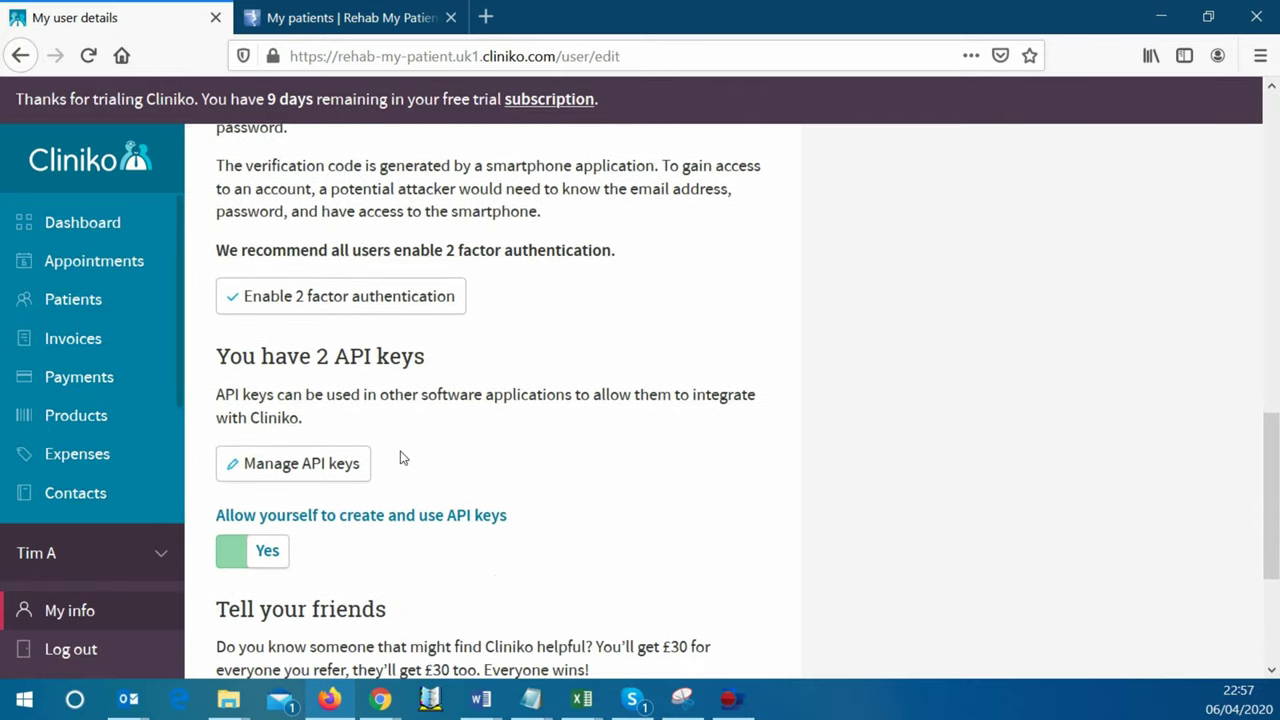
pyautogui.scroll(-1, 440, 446)
pyautogui.scroll(-1, 451, 434)
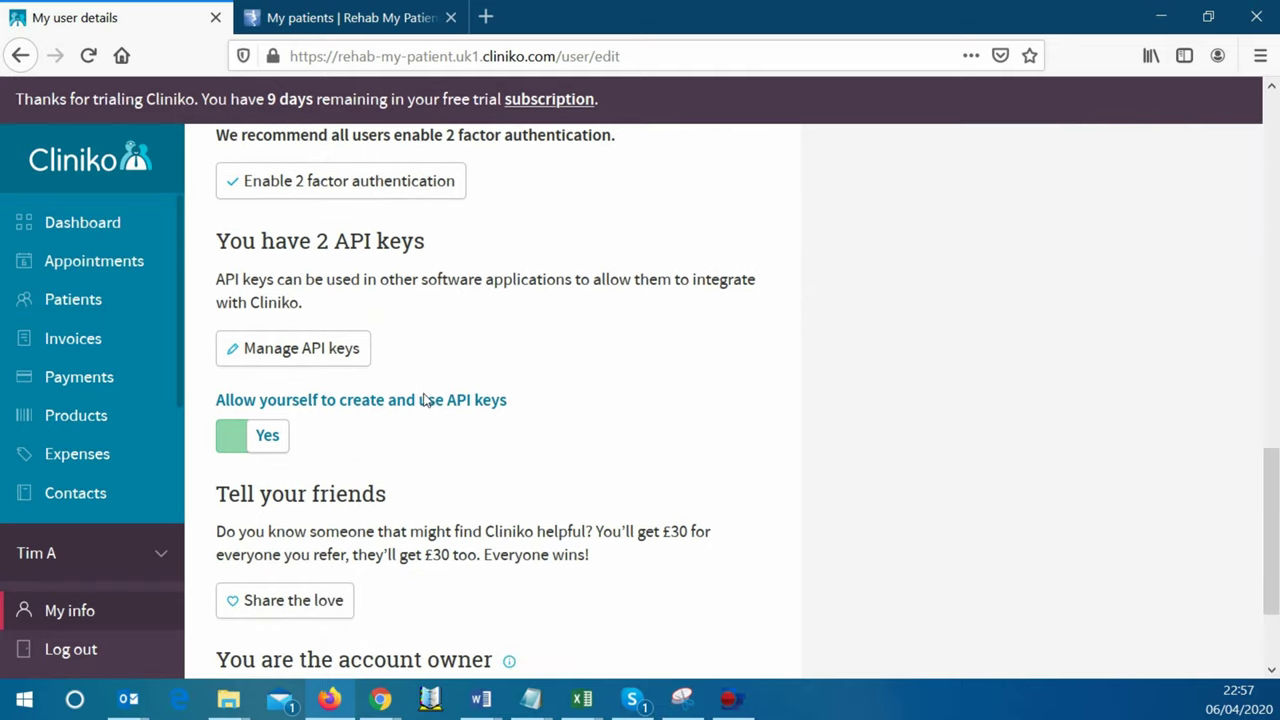
# - Create a Cliniko API key named 'Rehab My Patient' and copy its generated value
pyautogui.click(337, 352)
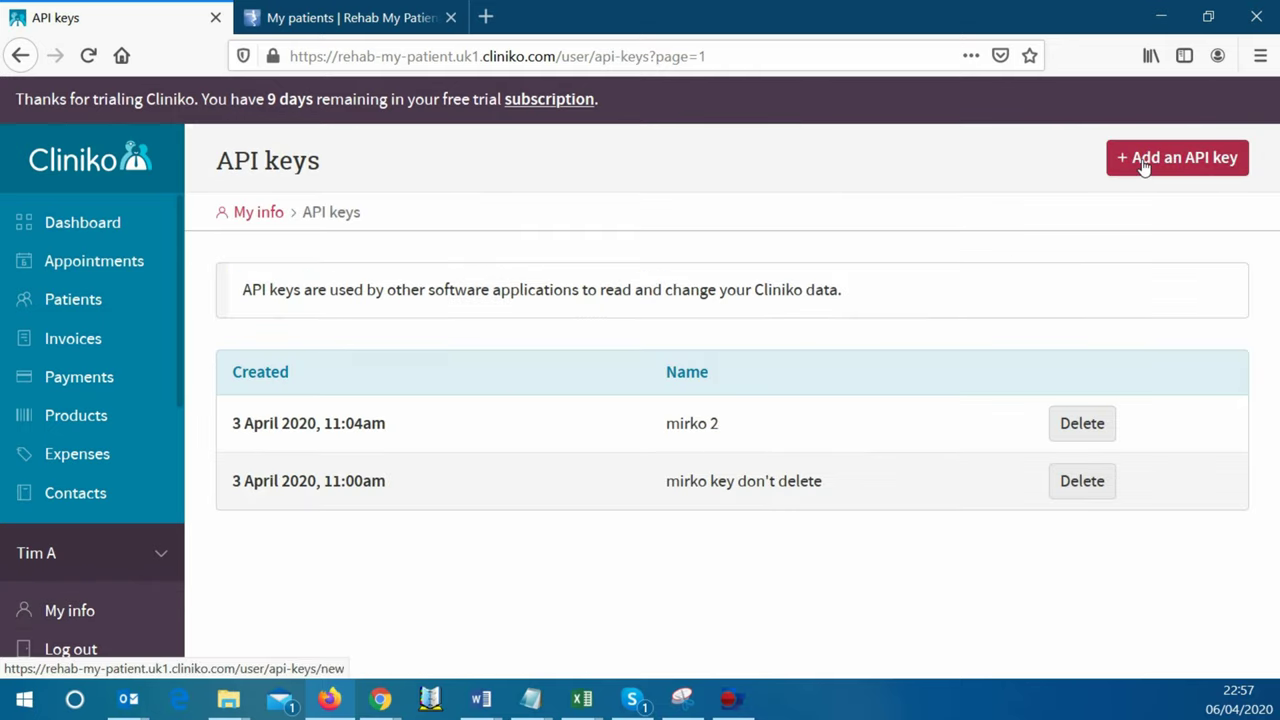
pyautogui.click(1138, 162)
pyautogui.scroll(-2, 585, 342)
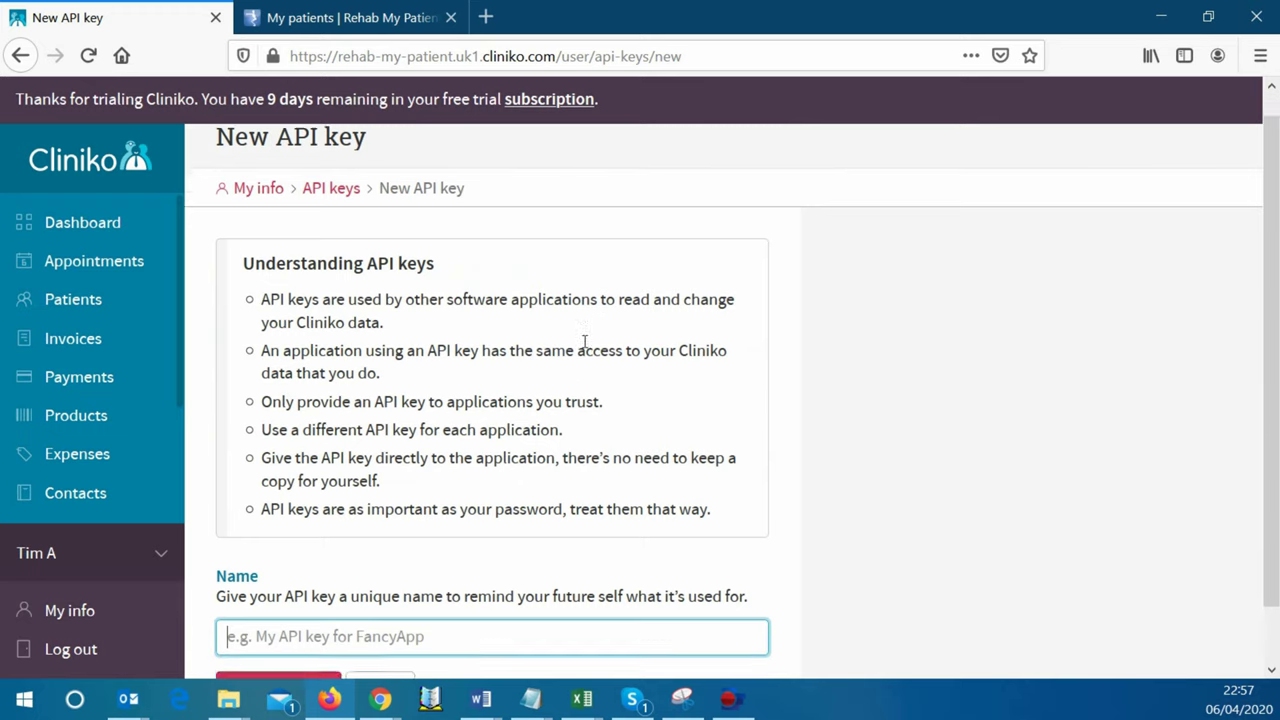
pyautogui.click(360, 582)
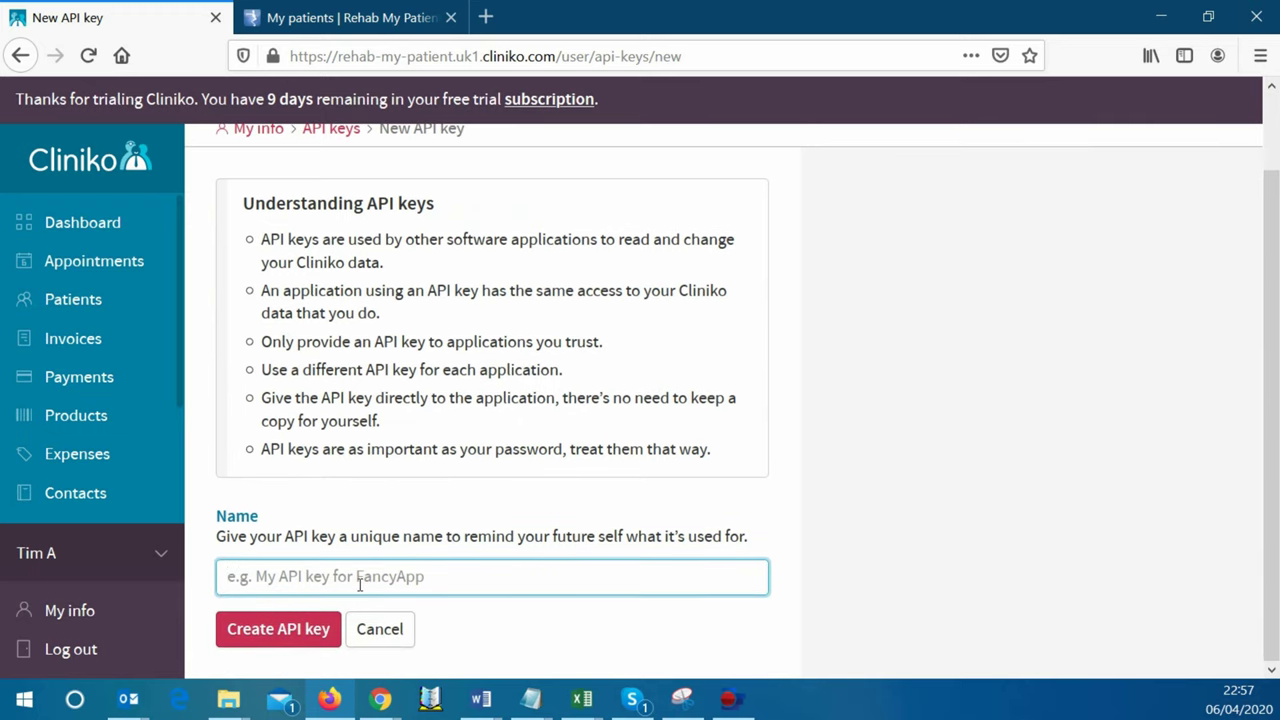
pyautogui.write('Rehab My')
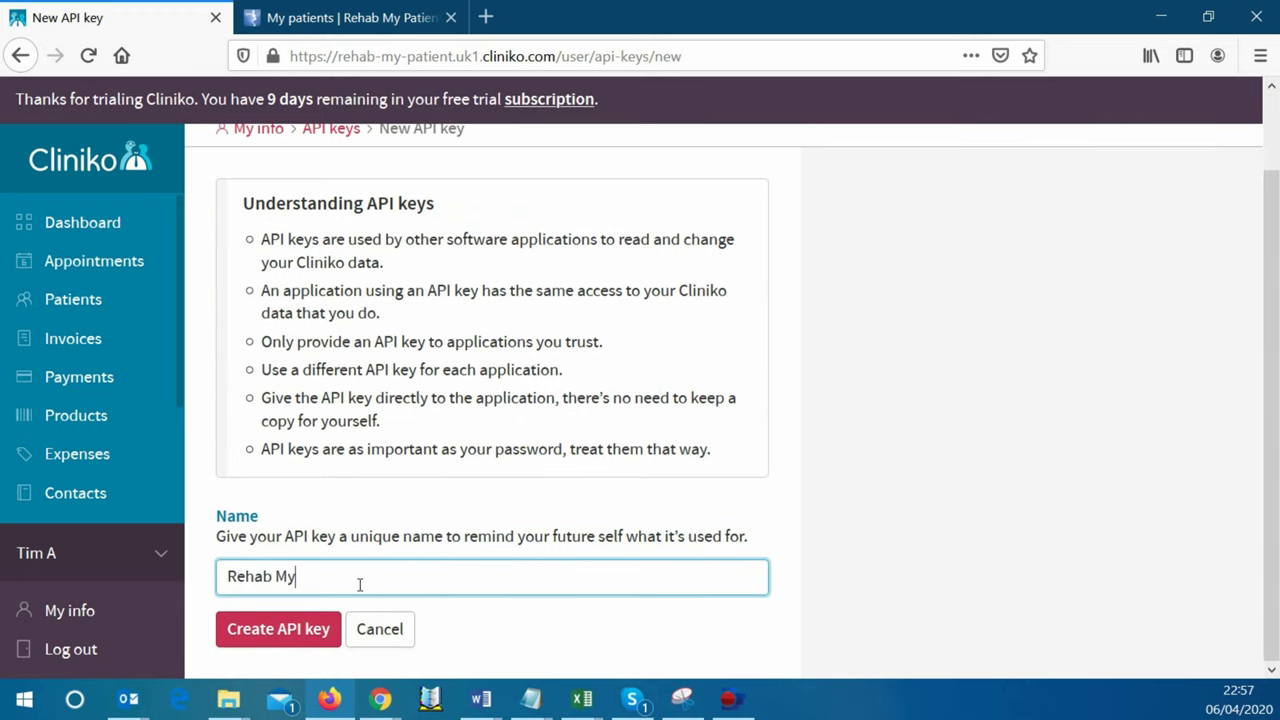
pyautogui.write(' Patient')
pyautogui.click(318, 630)
pyautogui.scroll(-2, 330, 625)
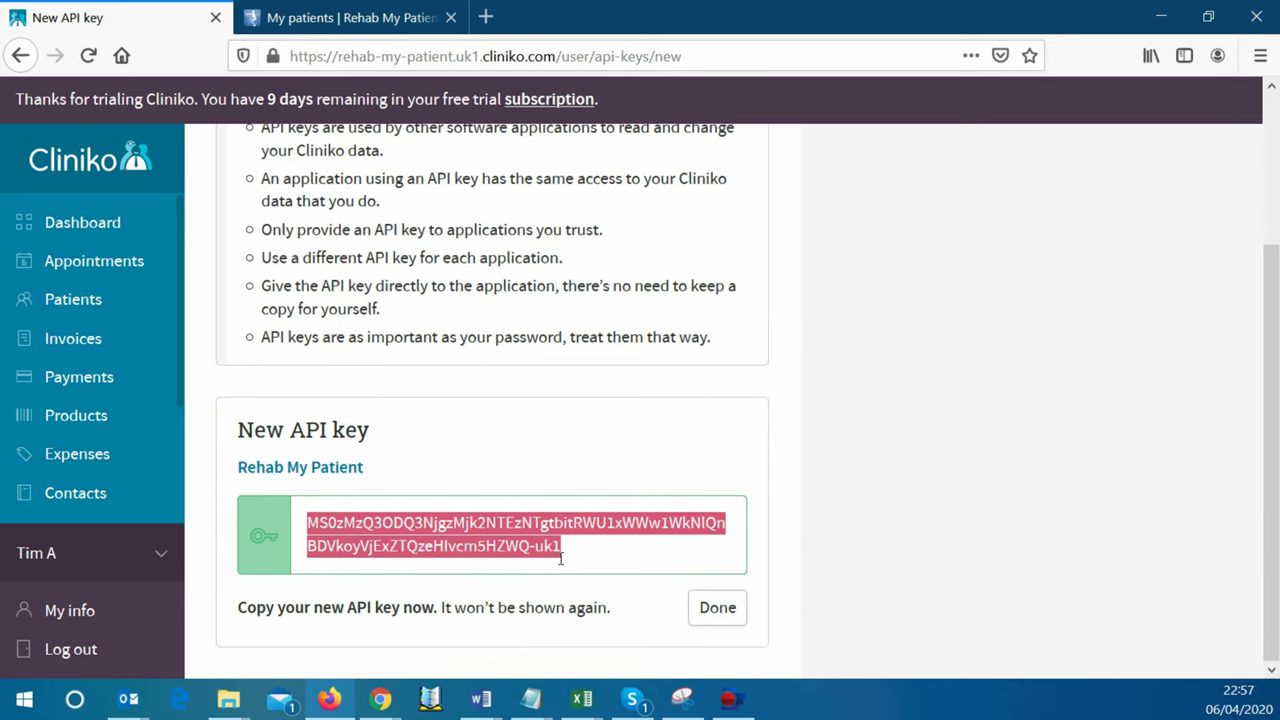
pyautogui.rightClick(503, 518)
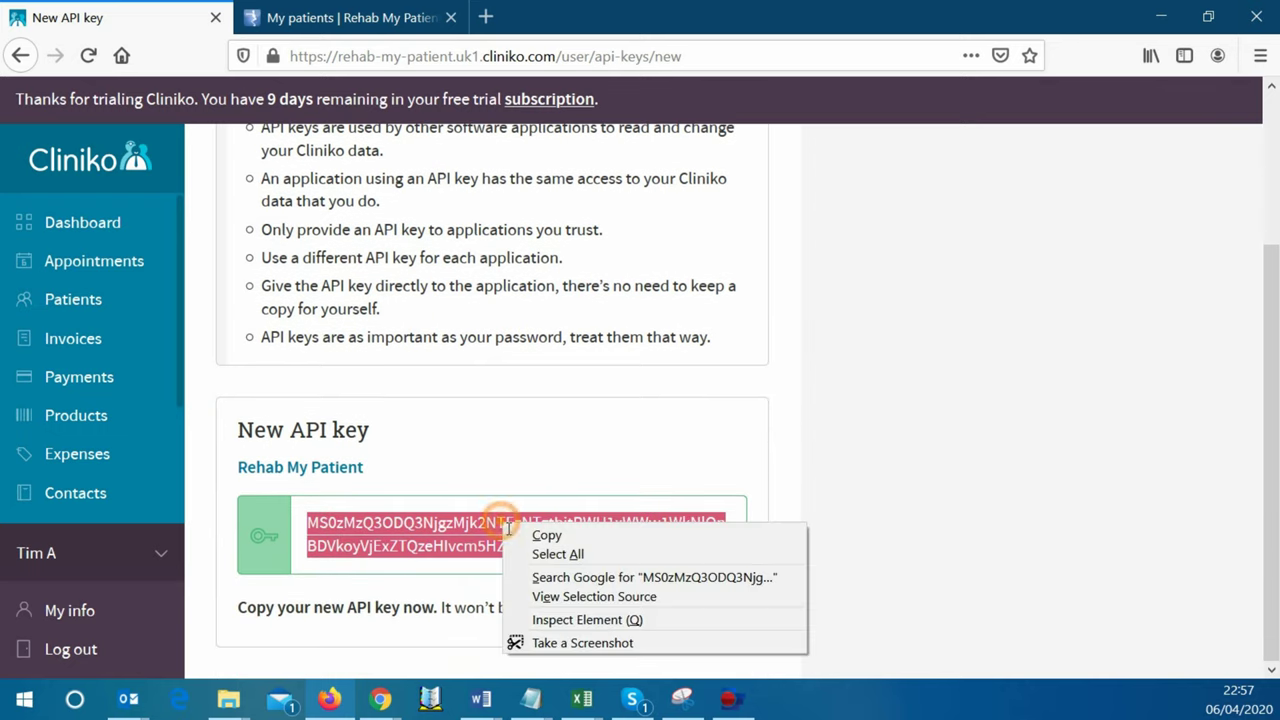
pyautogui.click(546, 527)
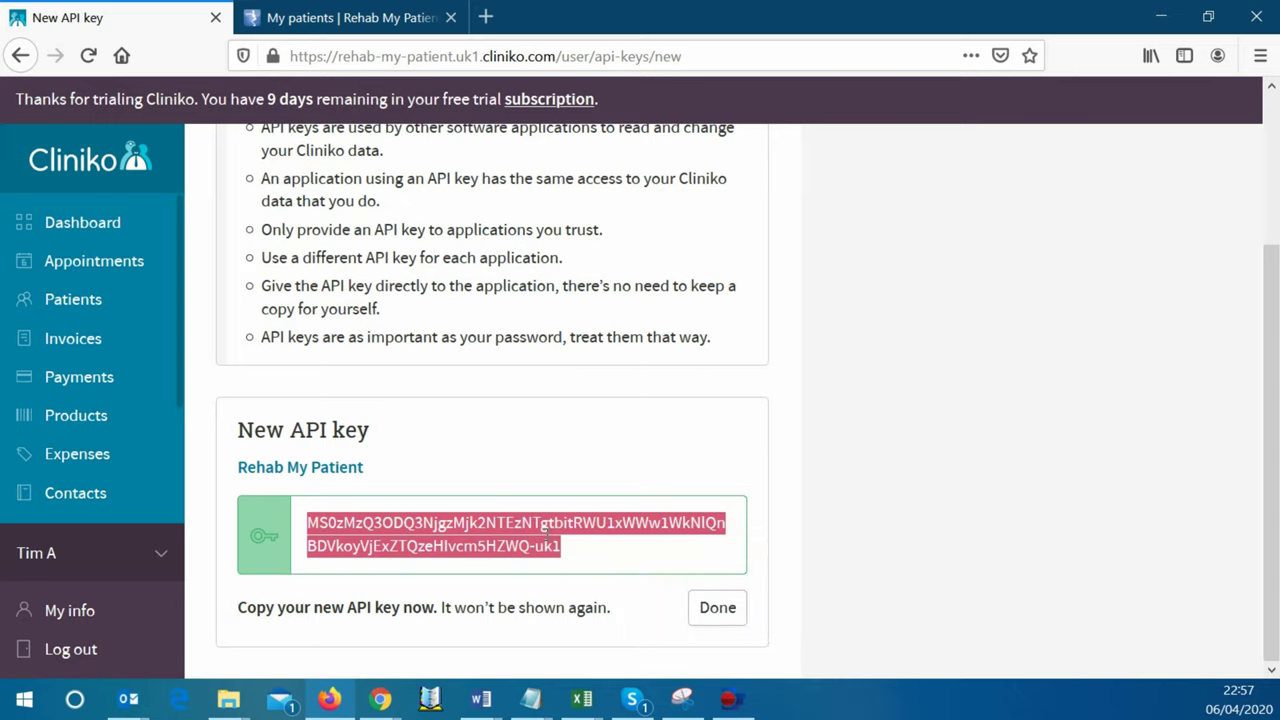
# - In Rehab My Patient, go to the account Settings > Integrations page
pyautogui.click(372, 20)
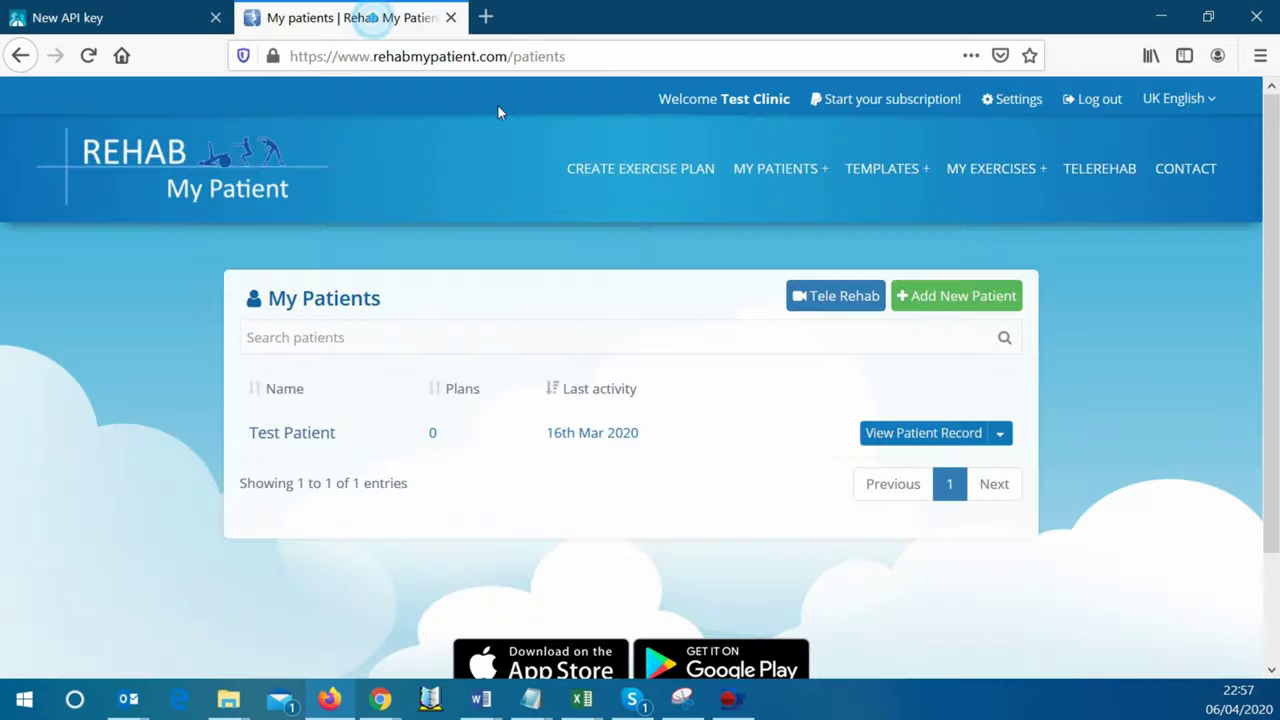
pyautogui.click(543, 338)
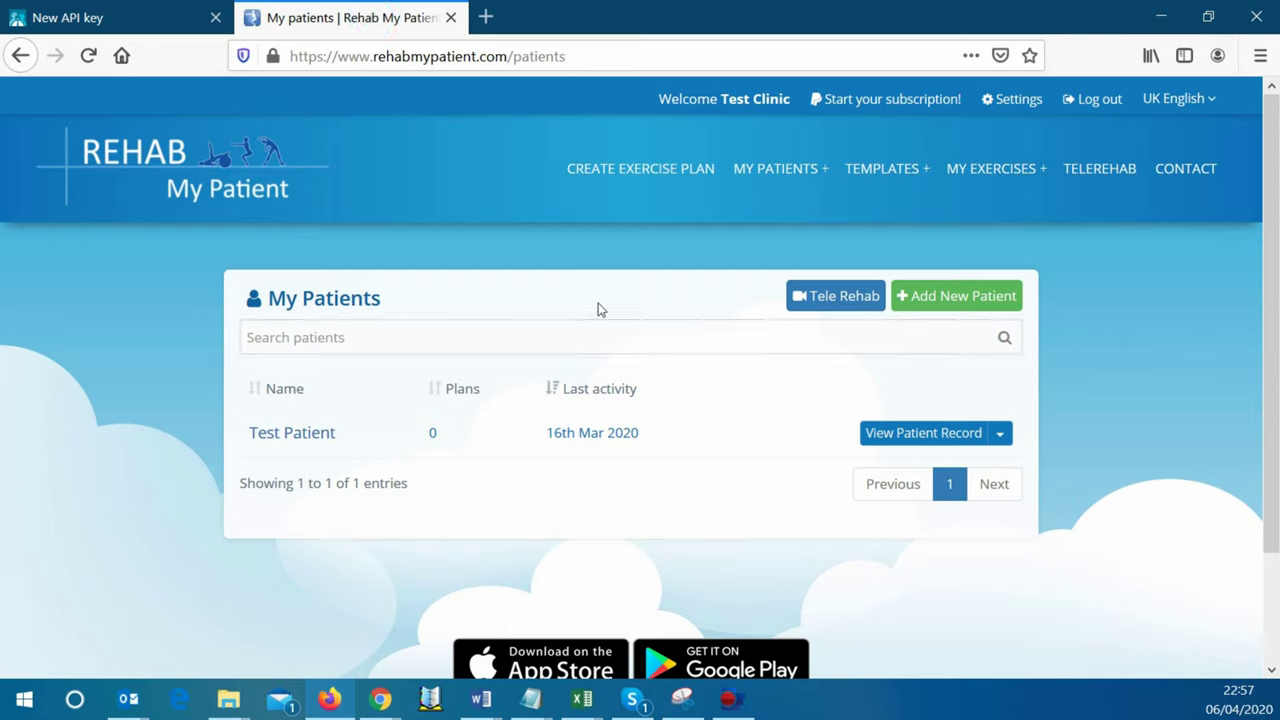
pyautogui.click(1006, 108)
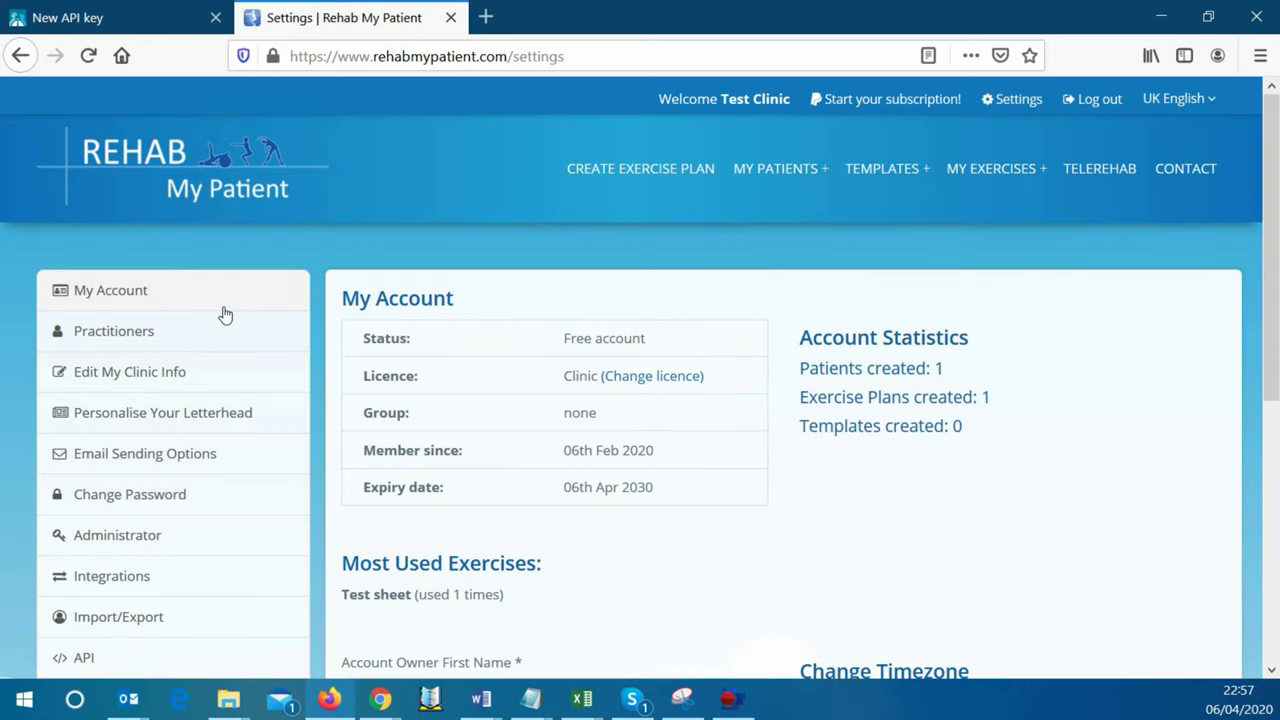
pyautogui.scroll(-2, 210, 310)
pyautogui.click(135, 462)
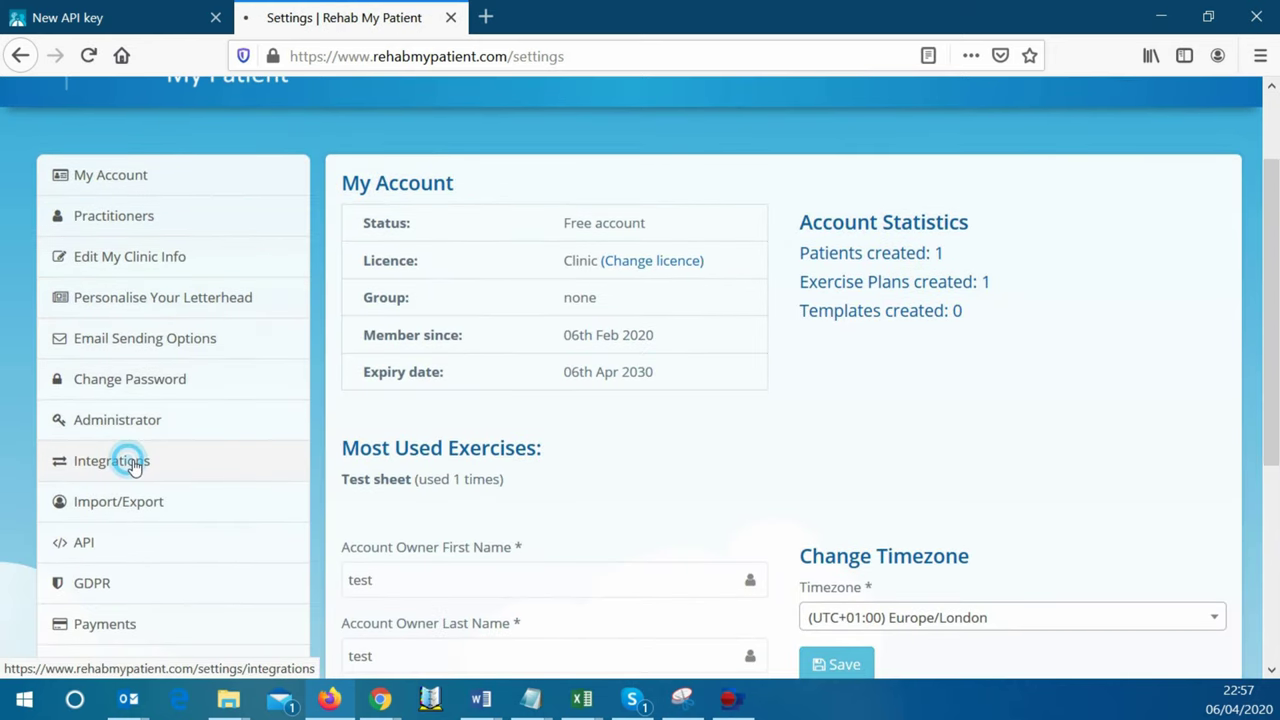
pyautogui.scroll(-2, 660, 405)
pyautogui.scroll(-6, 656, 400)
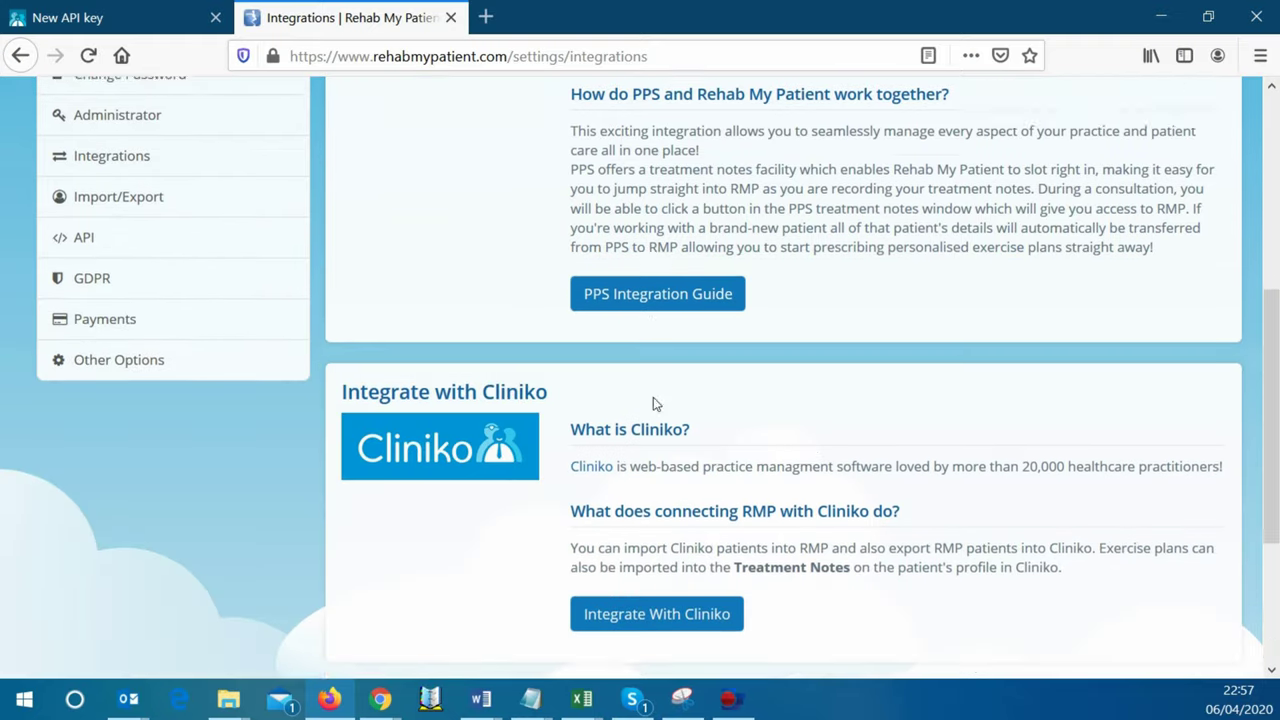
pyautogui.scroll(-5, 620, 320)
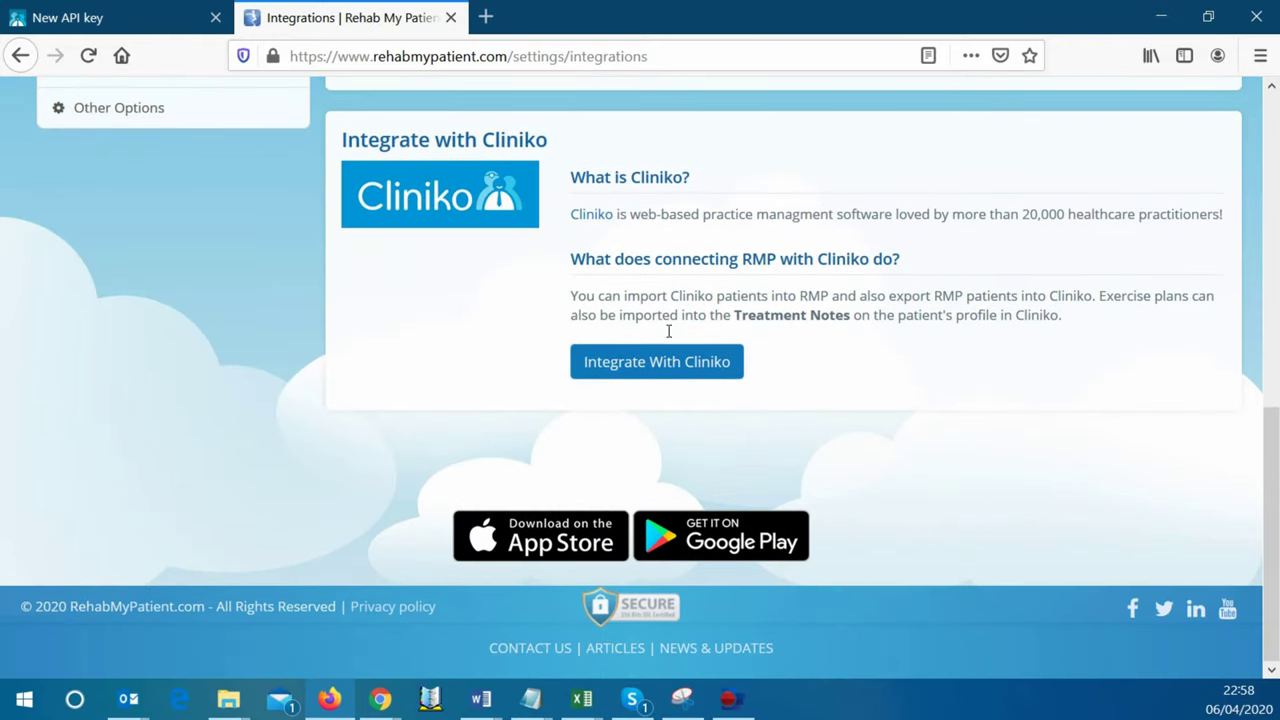
# - Enable the Cliniko integration with the pasted API key and save it
pyautogui.click(658, 366)
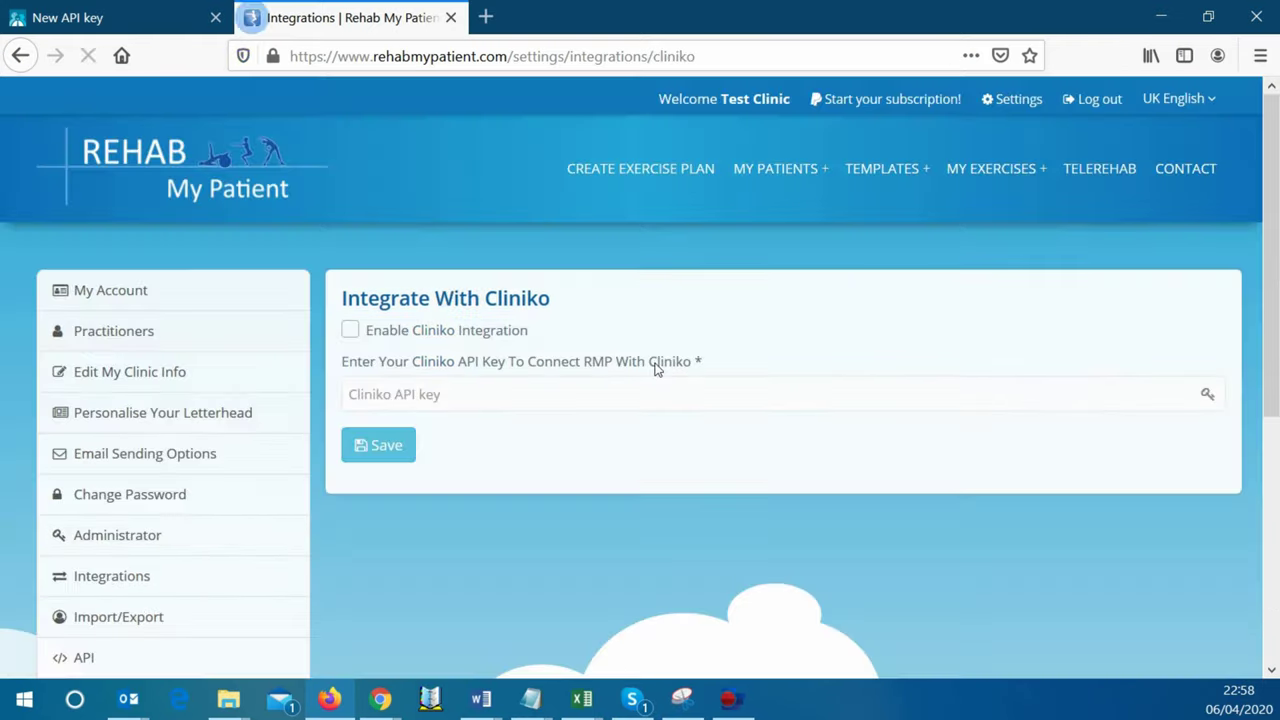
pyautogui.click(353, 330)
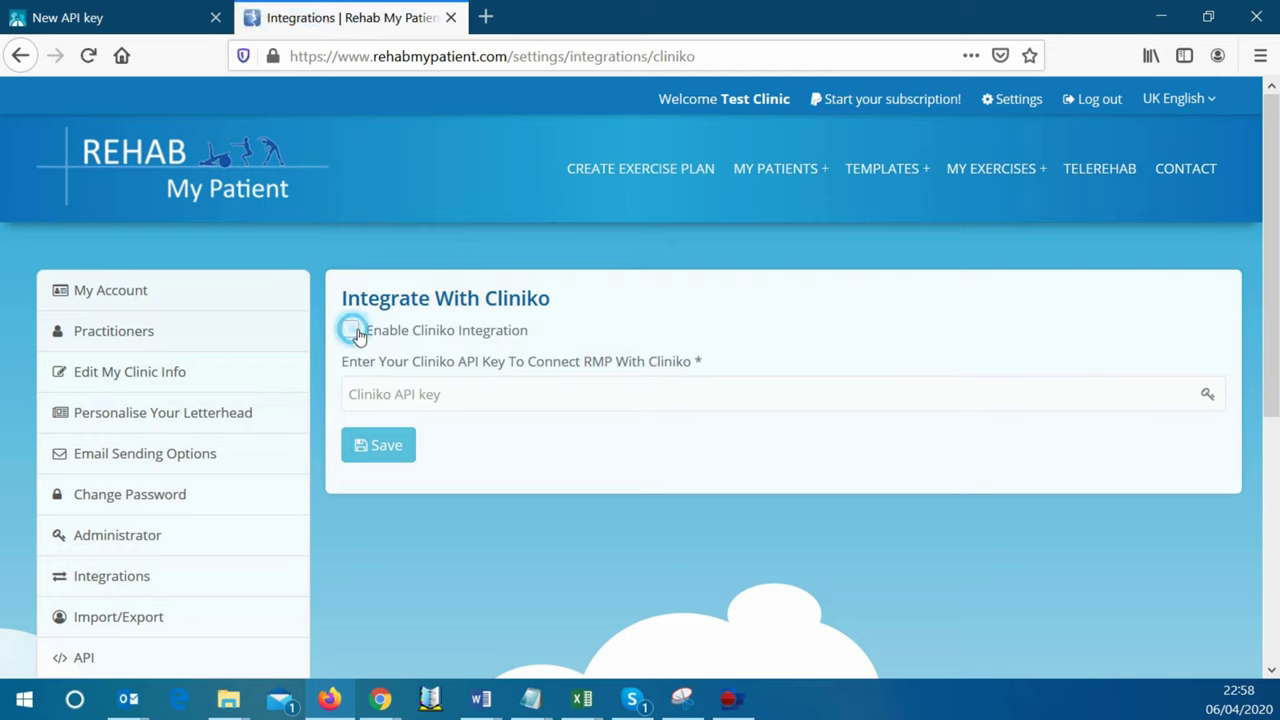
pyautogui.click(418, 394)
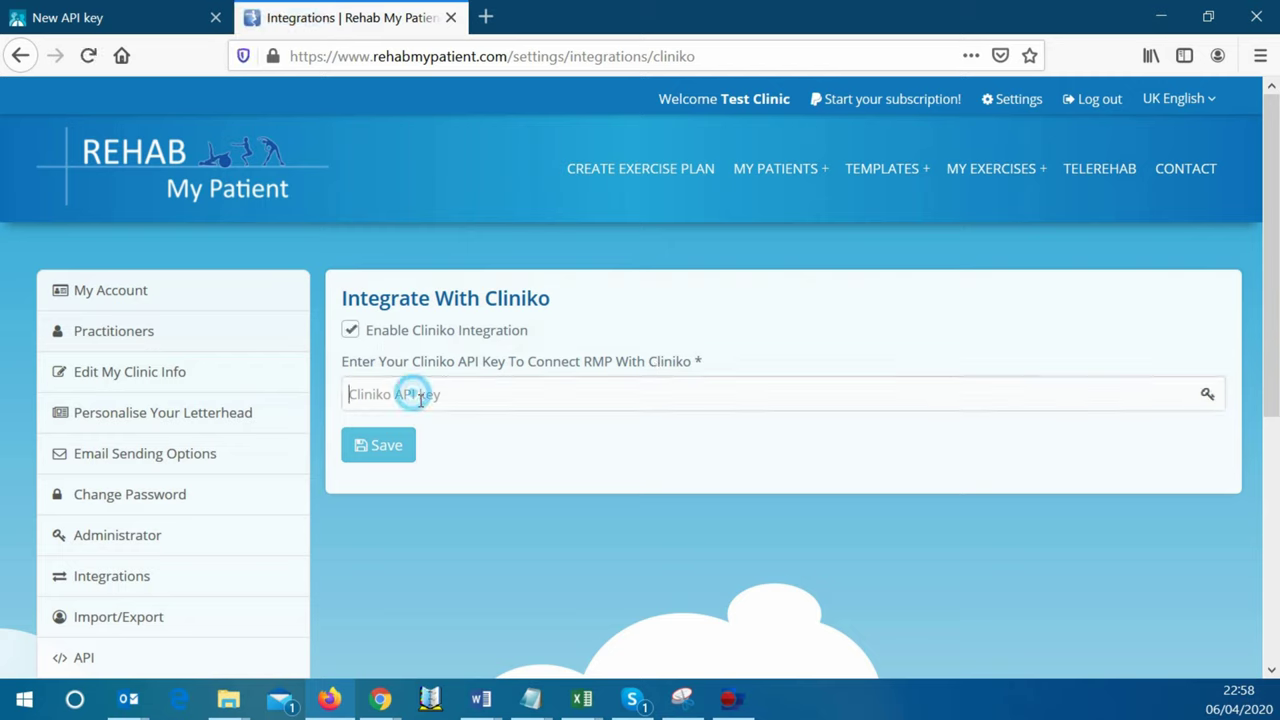
pyautogui.hotkey('ctrl', 'v')
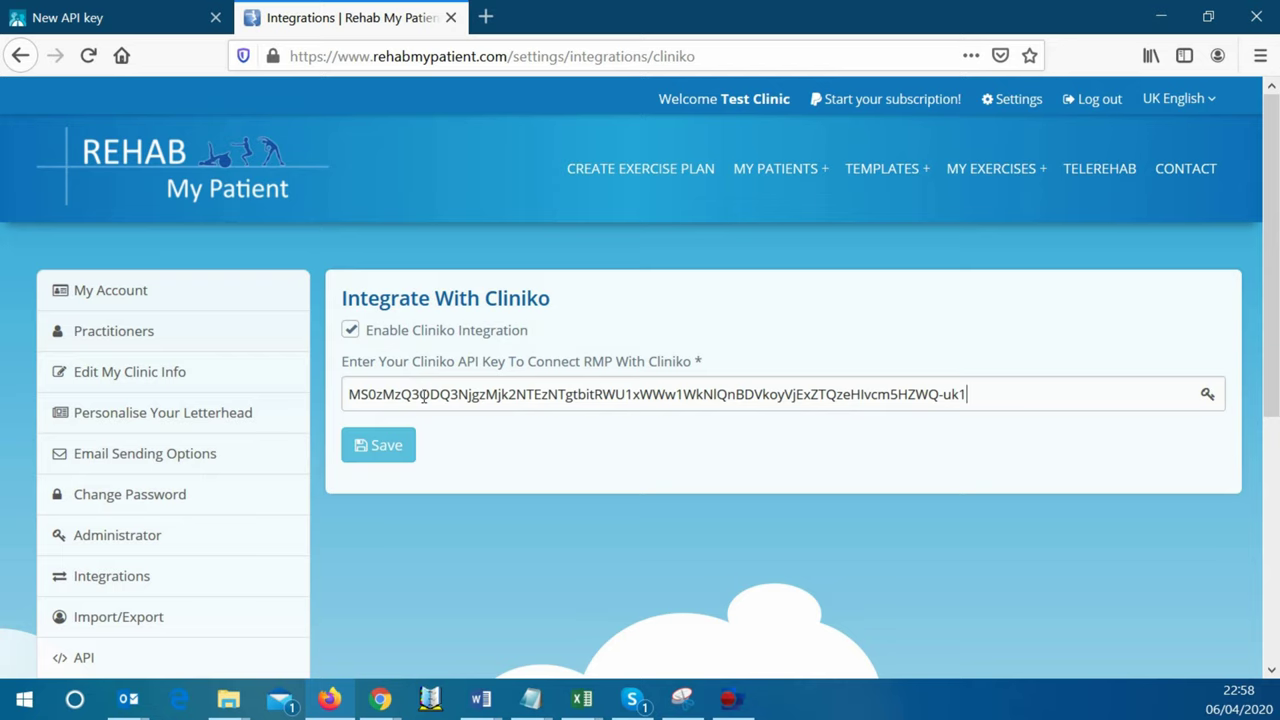
pyautogui.click(390, 447)
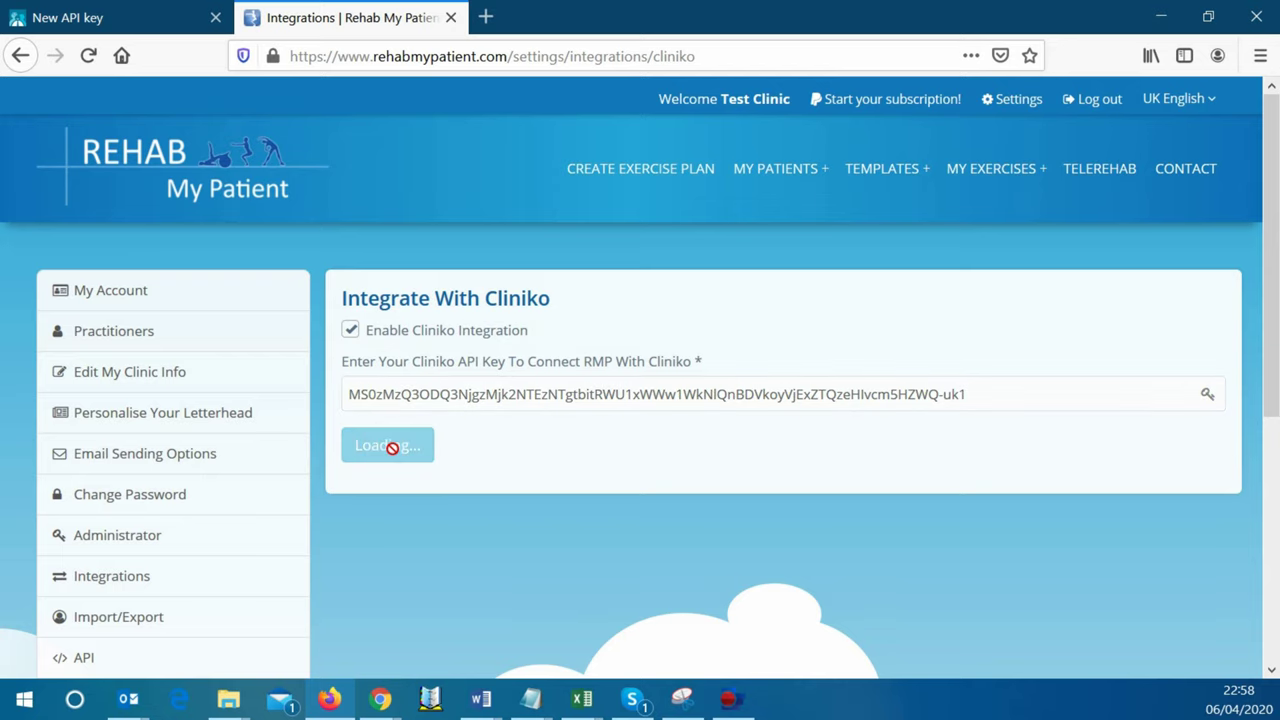
pyautogui.scroll(-2, 530, 394)
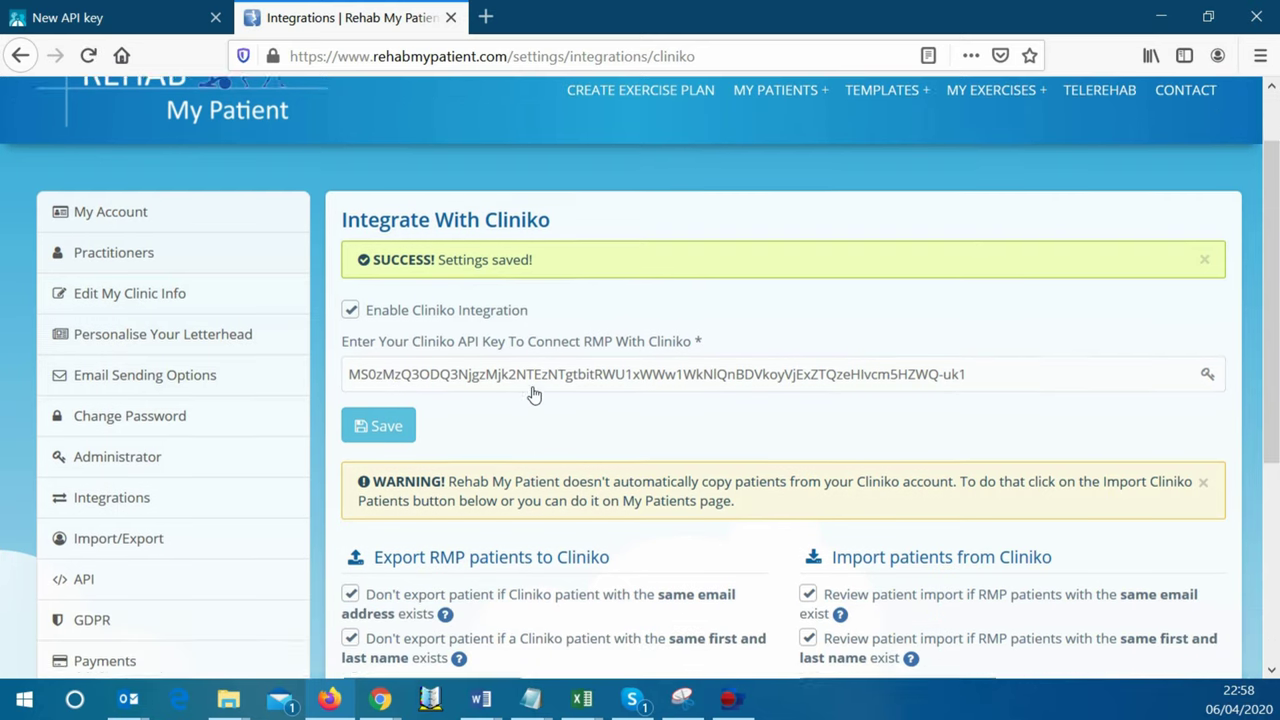
pyautogui.scroll(-3, 533, 394)
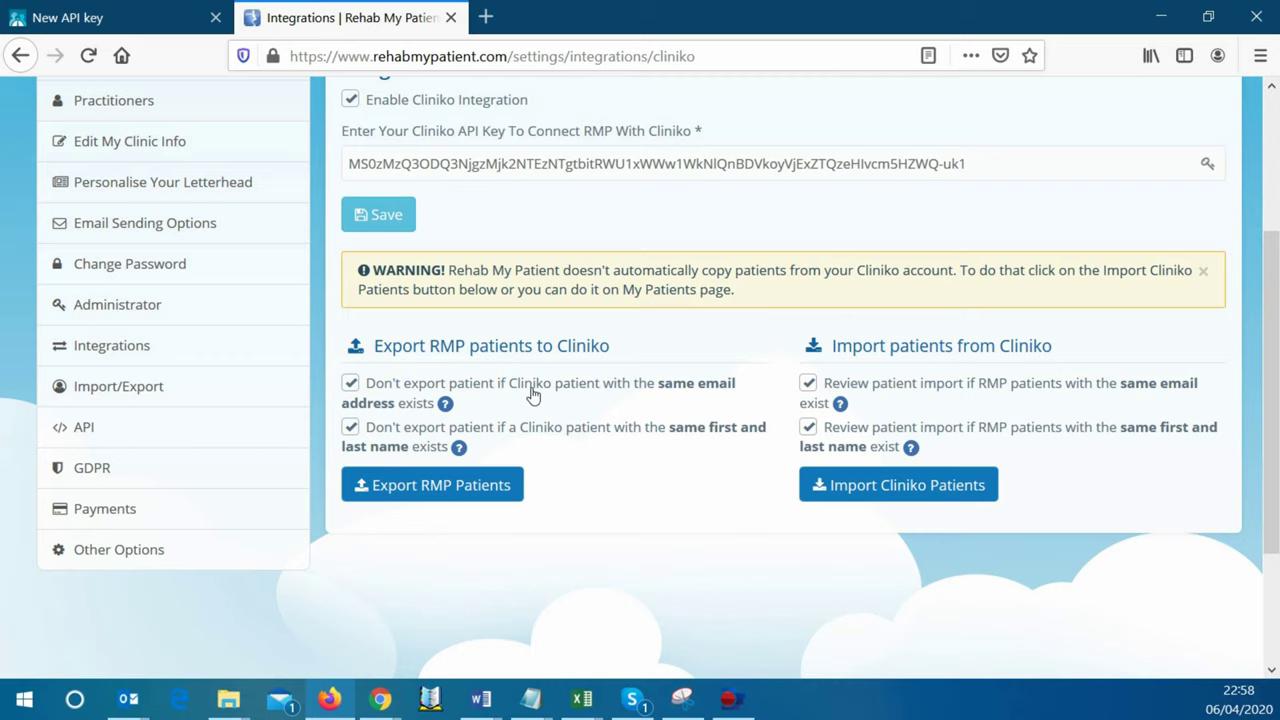
# - Untick the 'Don't export patient' checks for matching email and matching name
pyautogui.click(351, 382)
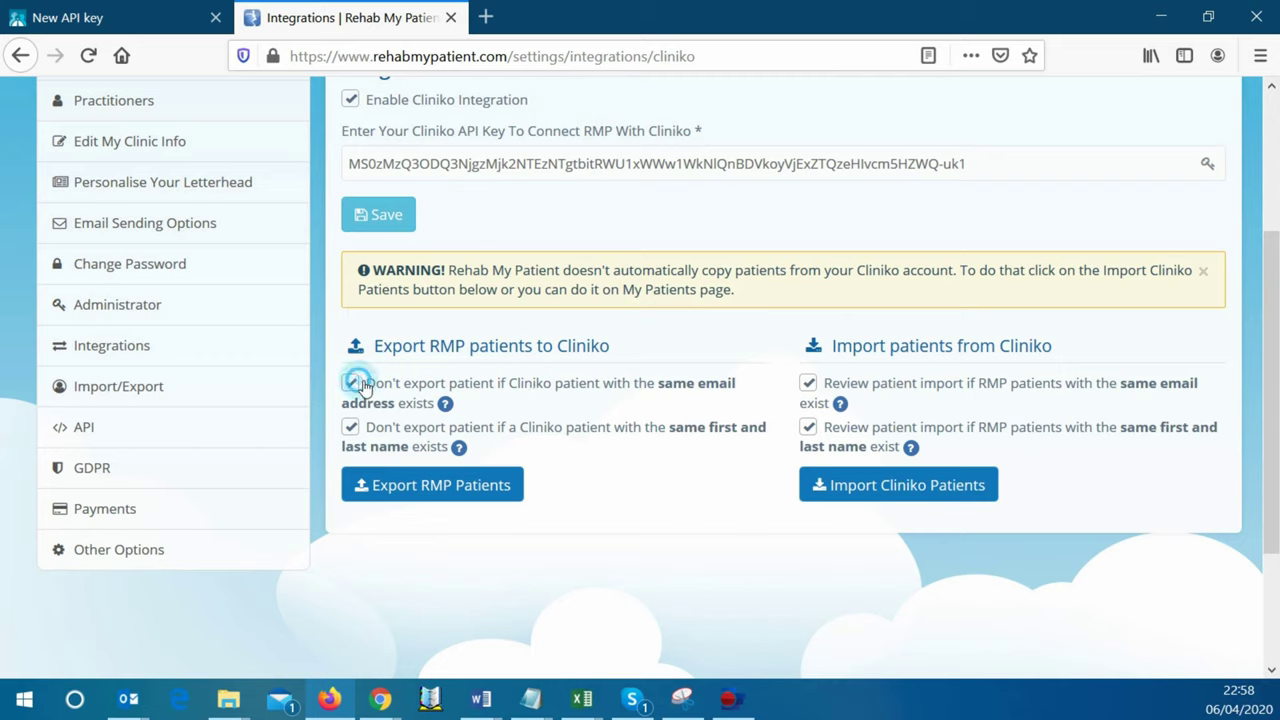
pyautogui.click(351, 426)
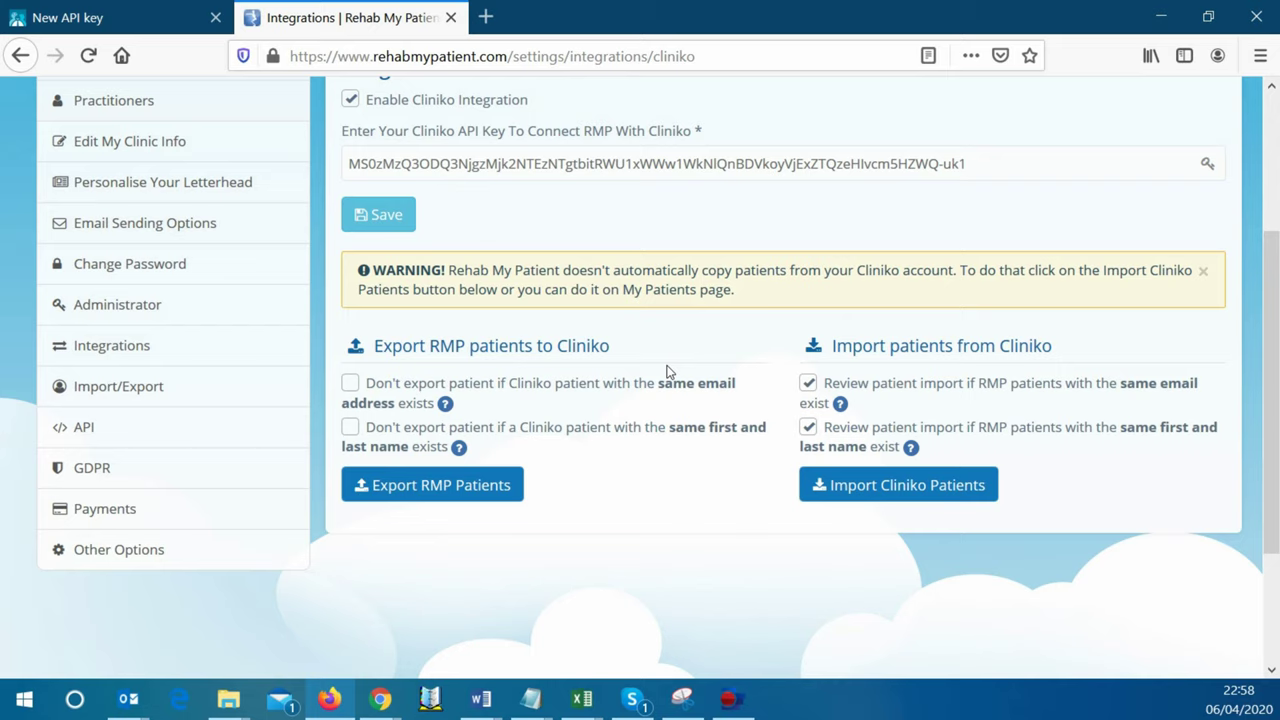
# - Import Cliniko patients, keeping the matched patient as the same existing record
pyautogui.click(880, 487)
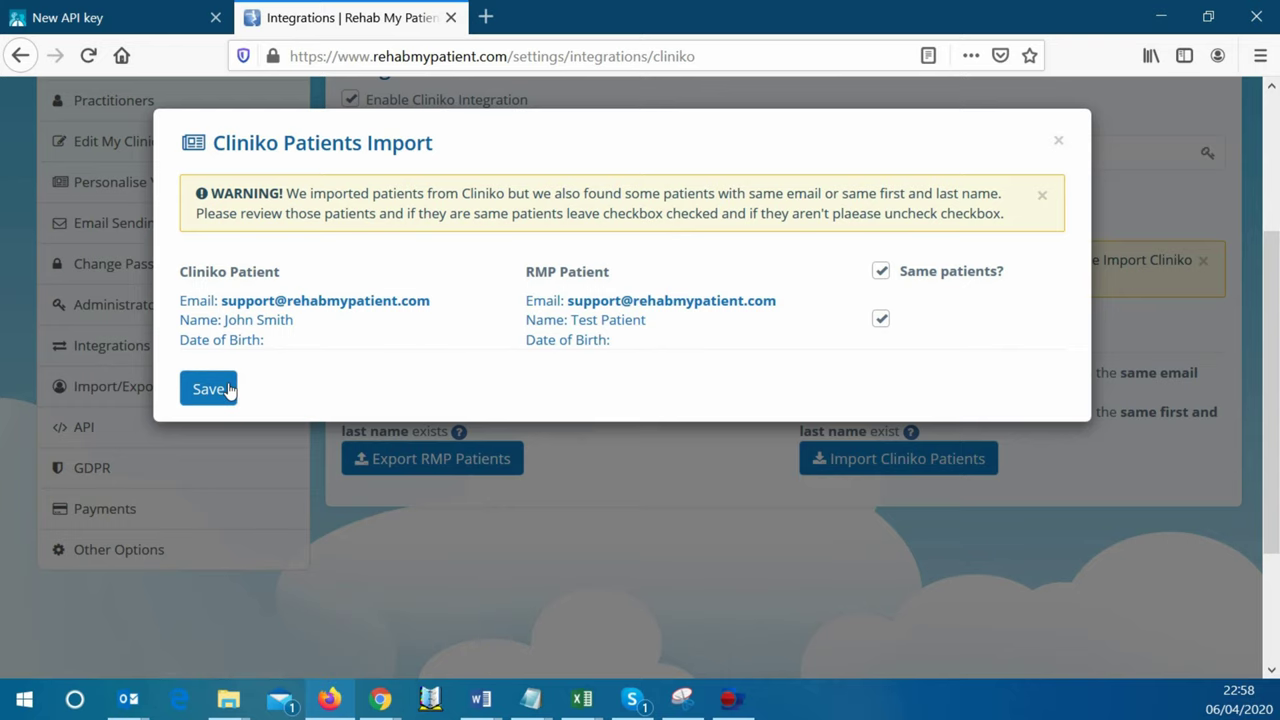
pyautogui.click(229, 389)
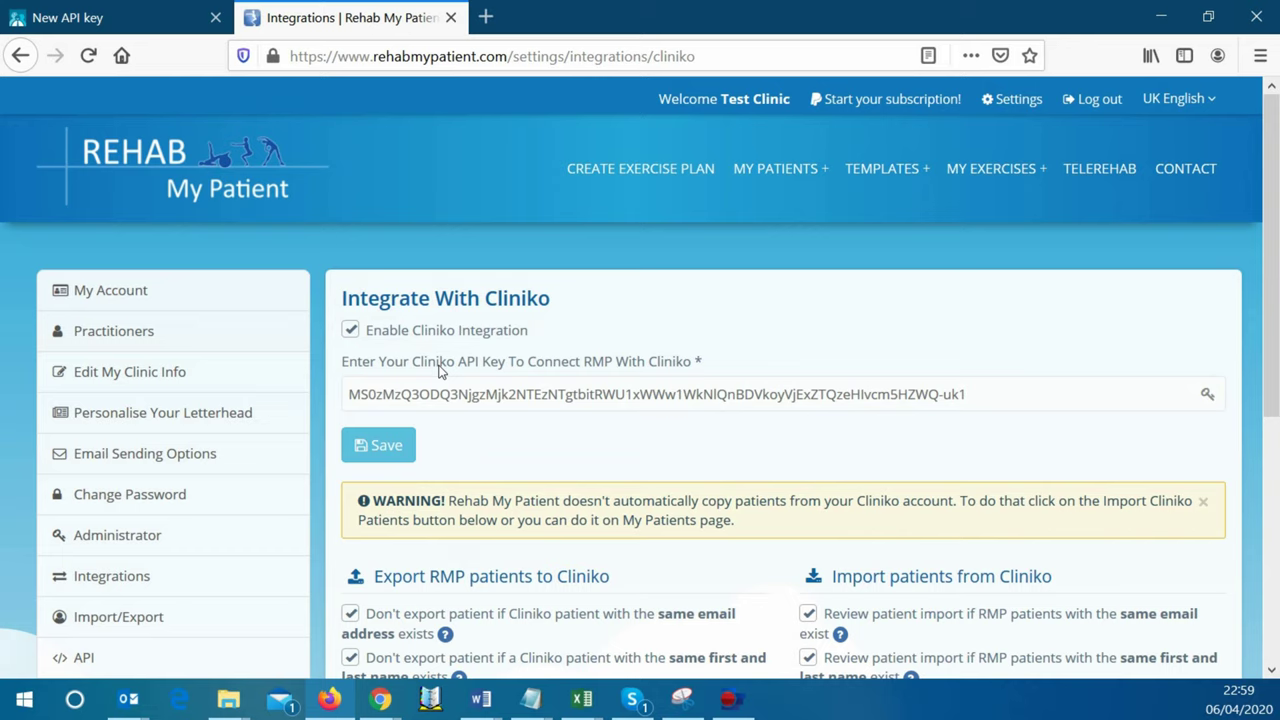
# - Open the My Patients list in Rehab My Patient
pyautogui.scroll(-5, 508, 370)
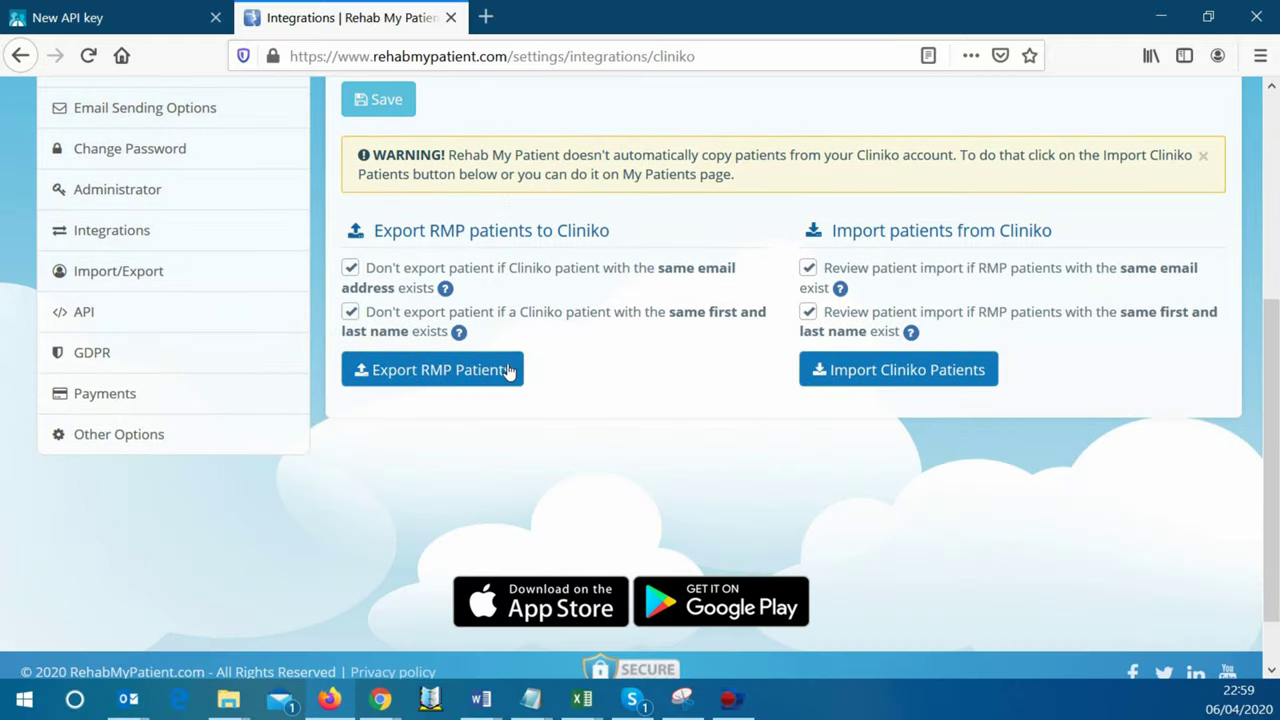
pyautogui.scroll(2, 512, 369)
pyautogui.scroll(5, 512, 369)
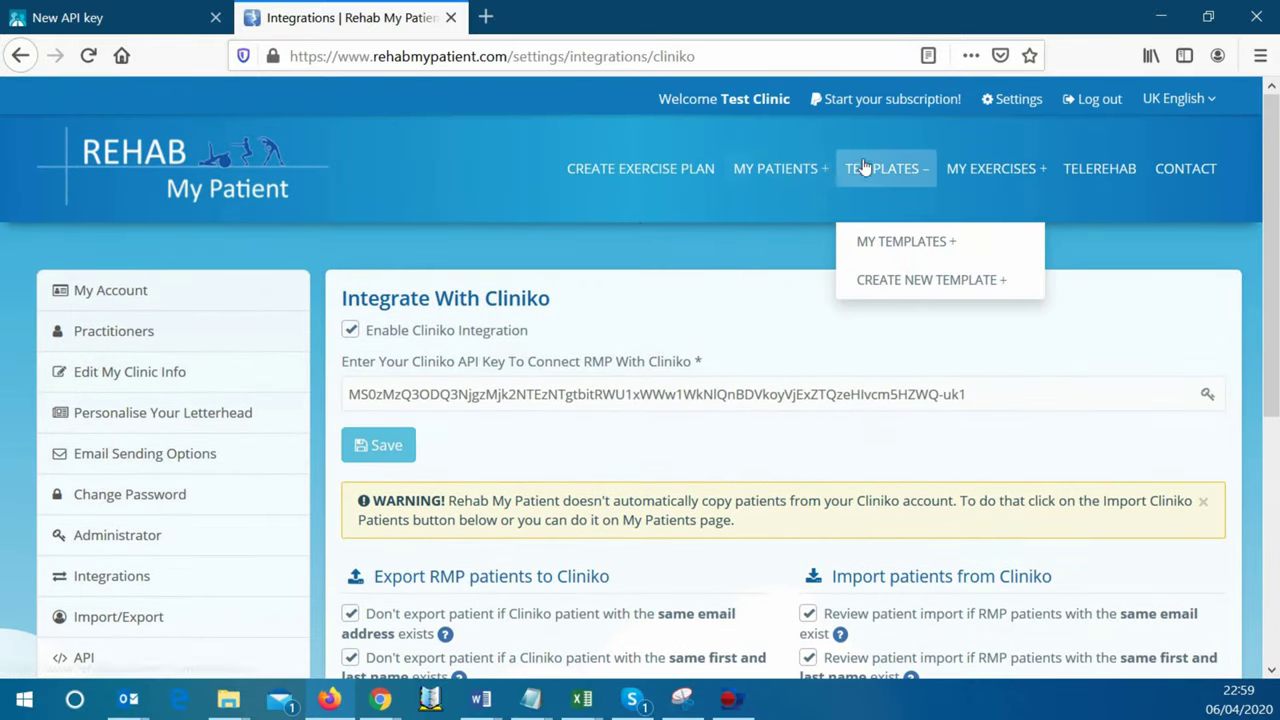
pyautogui.click(814, 171)
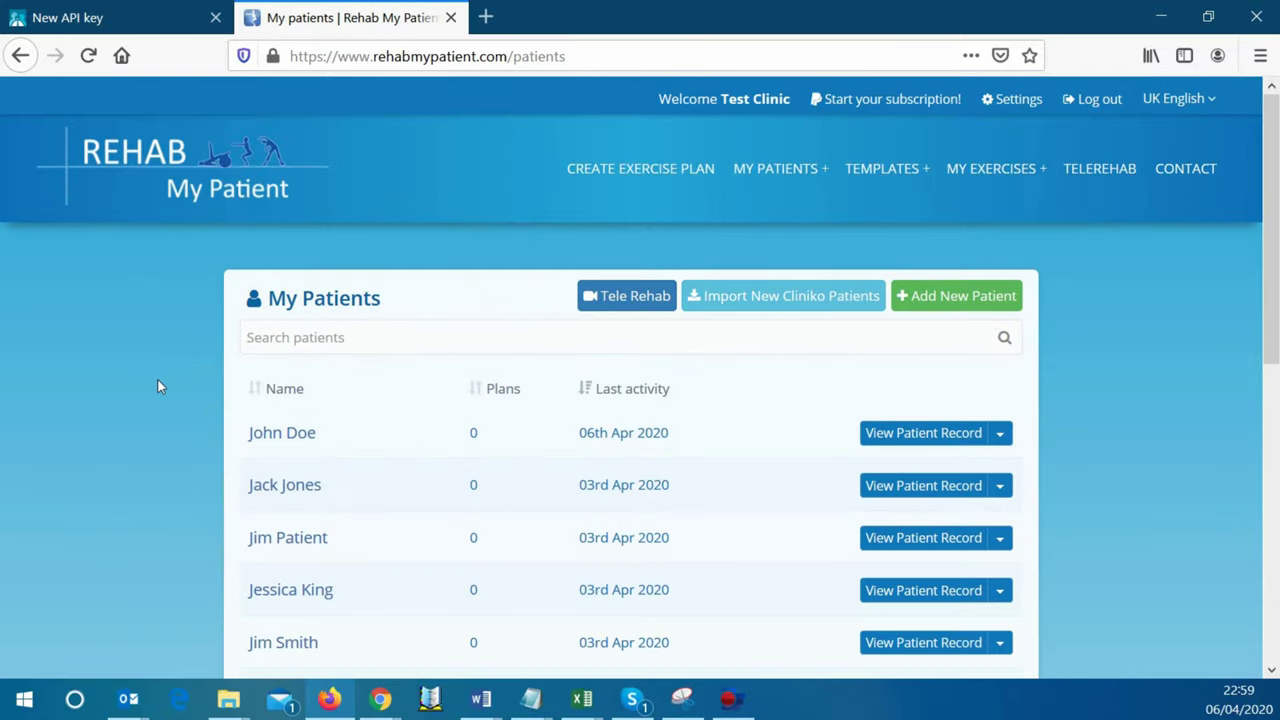
pyautogui.scroll(-2, 157, 386)
# - Check Cliniko's Patients list in the other tab for comparison
pyautogui.click(115, 17)
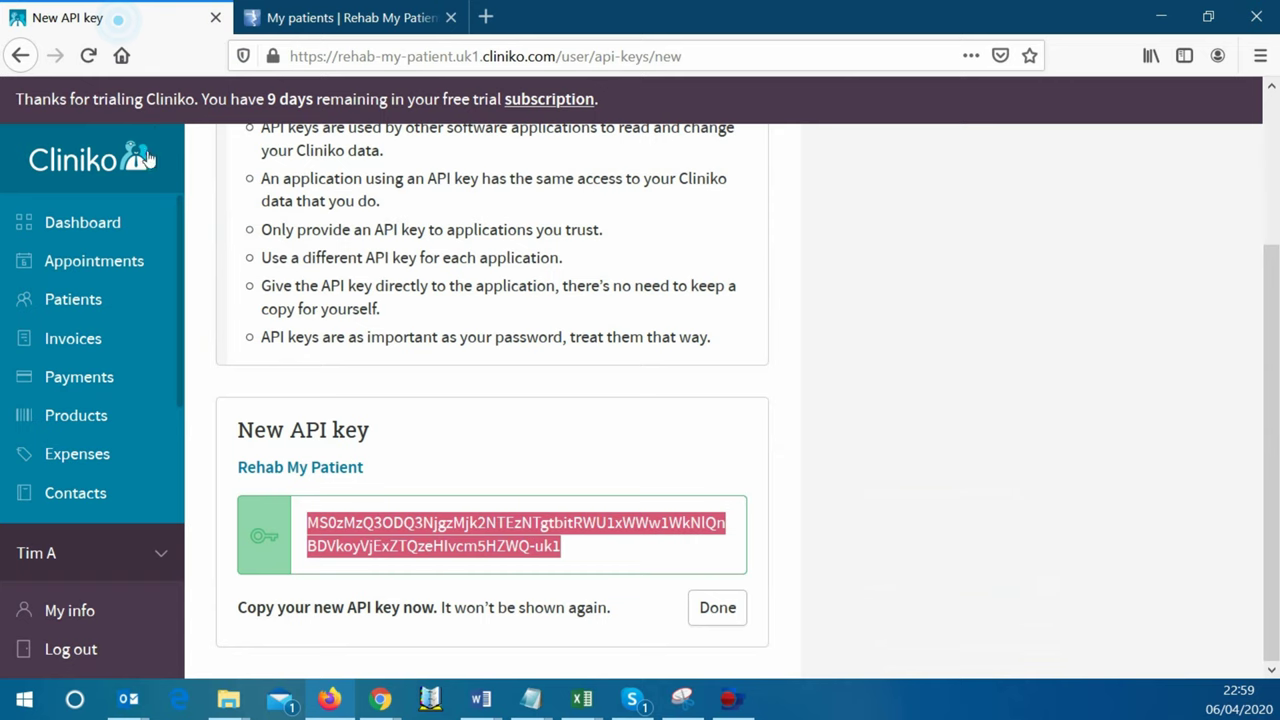
pyautogui.click(79, 378)
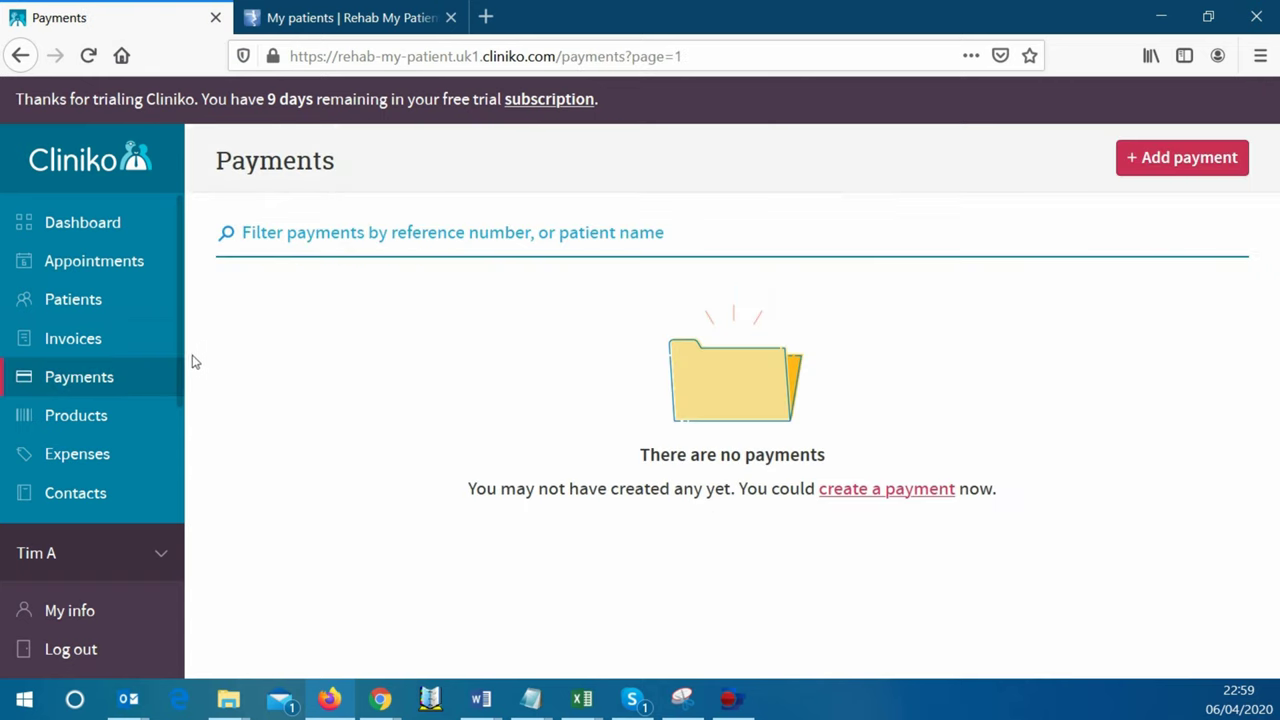
pyautogui.click(66, 290)
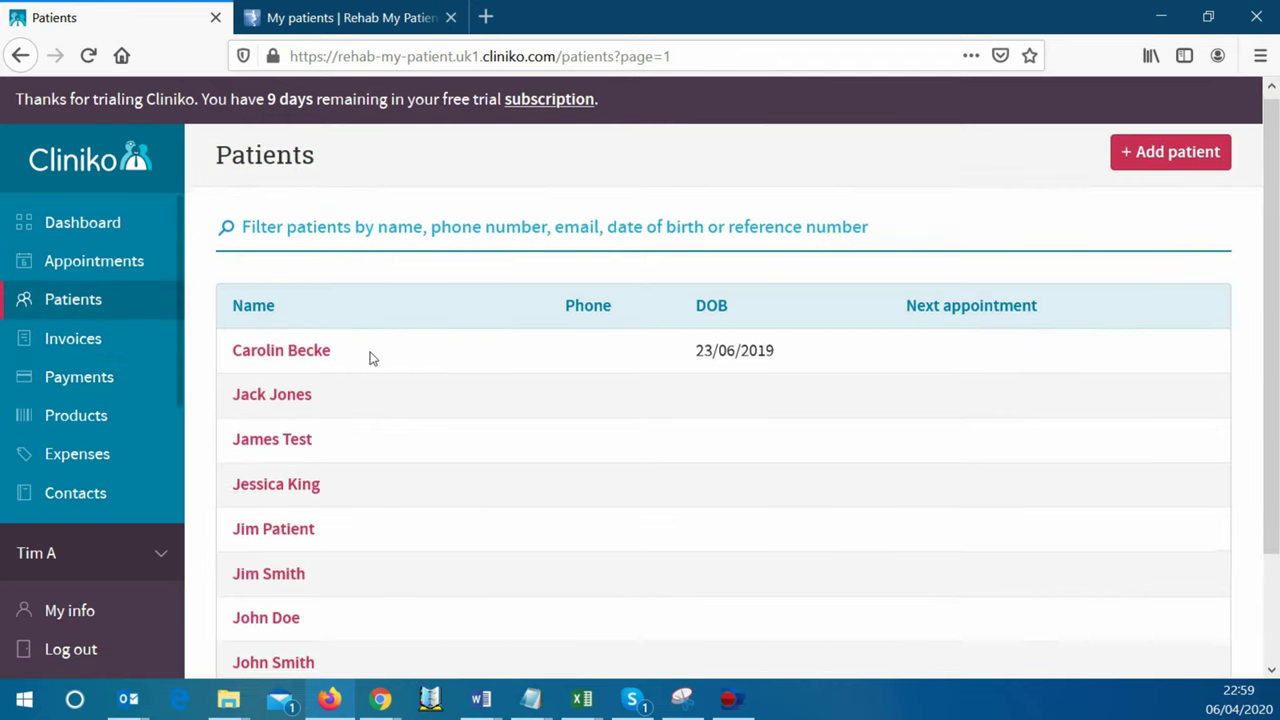
pyautogui.scroll(-3, 369, 357)
# - Confirm the same ten patients, including John Doe, Jack Jones and James Test, appear in Rehab My Patient
pyautogui.click(386, 20)
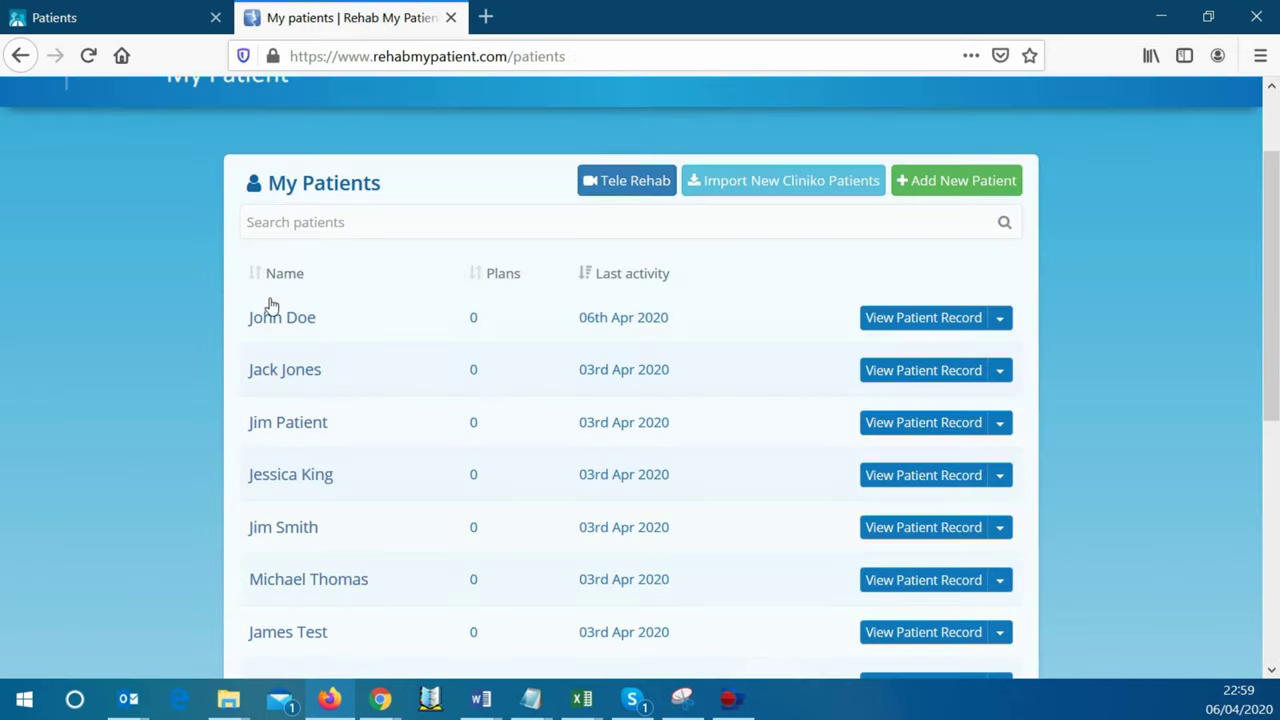
pyautogui.scroll(-2, 260, 310)
pyautogui.scroll(-3, 240, 335)
pyautogui.scroll(-1, 300, 430)
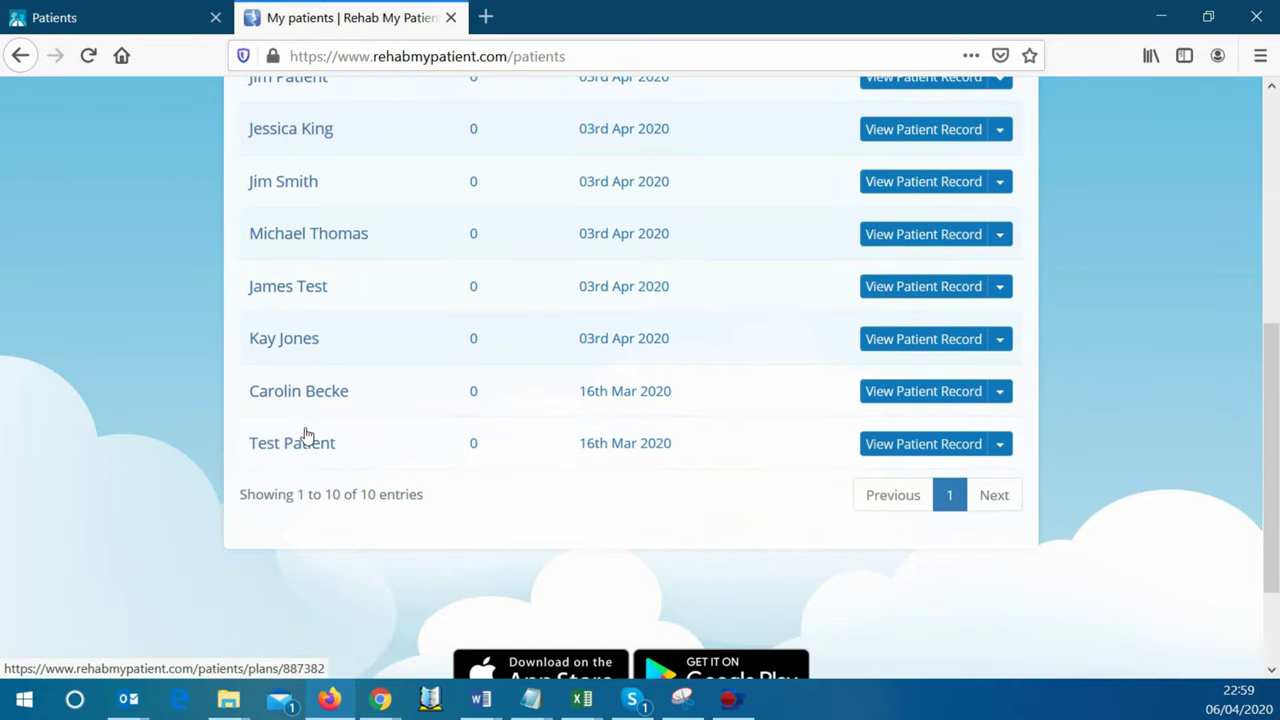
pyautogui.scroll(3, 306, 434)
pyautogui.scroll(4, 310, 434)
pyautogui.scroll(1, 310, 434)
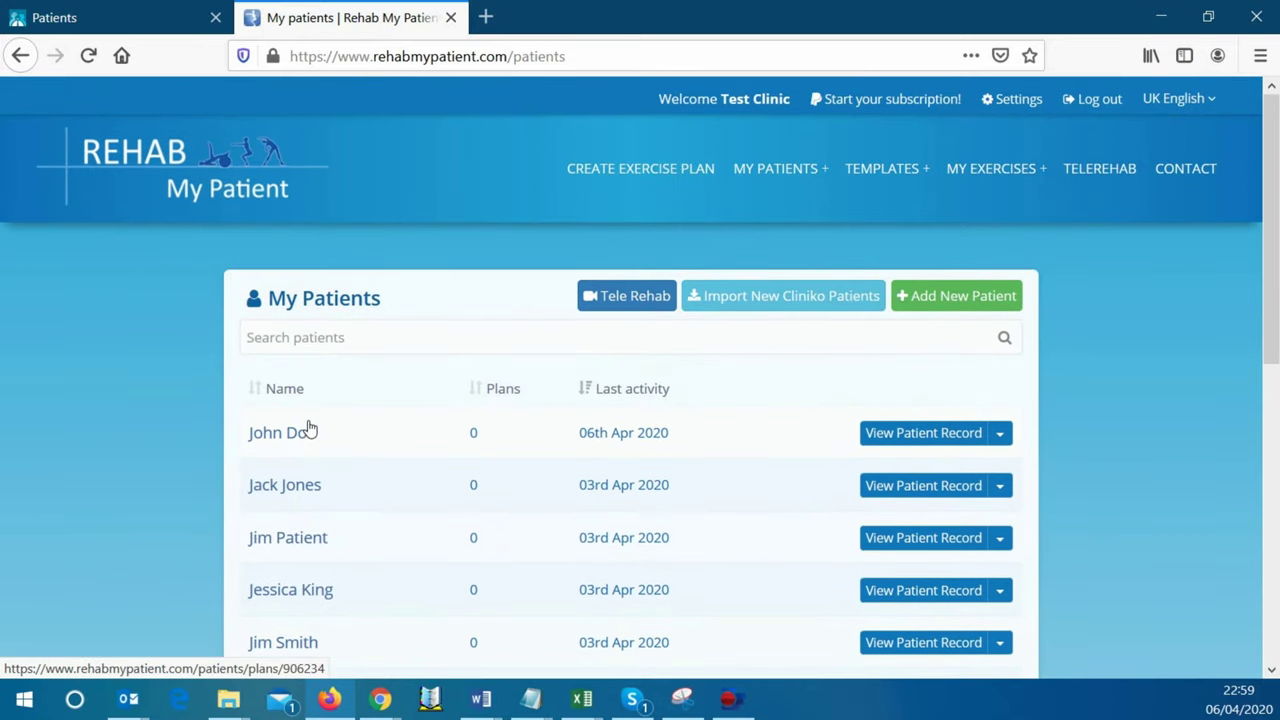
pyautogui.click(166, 28)
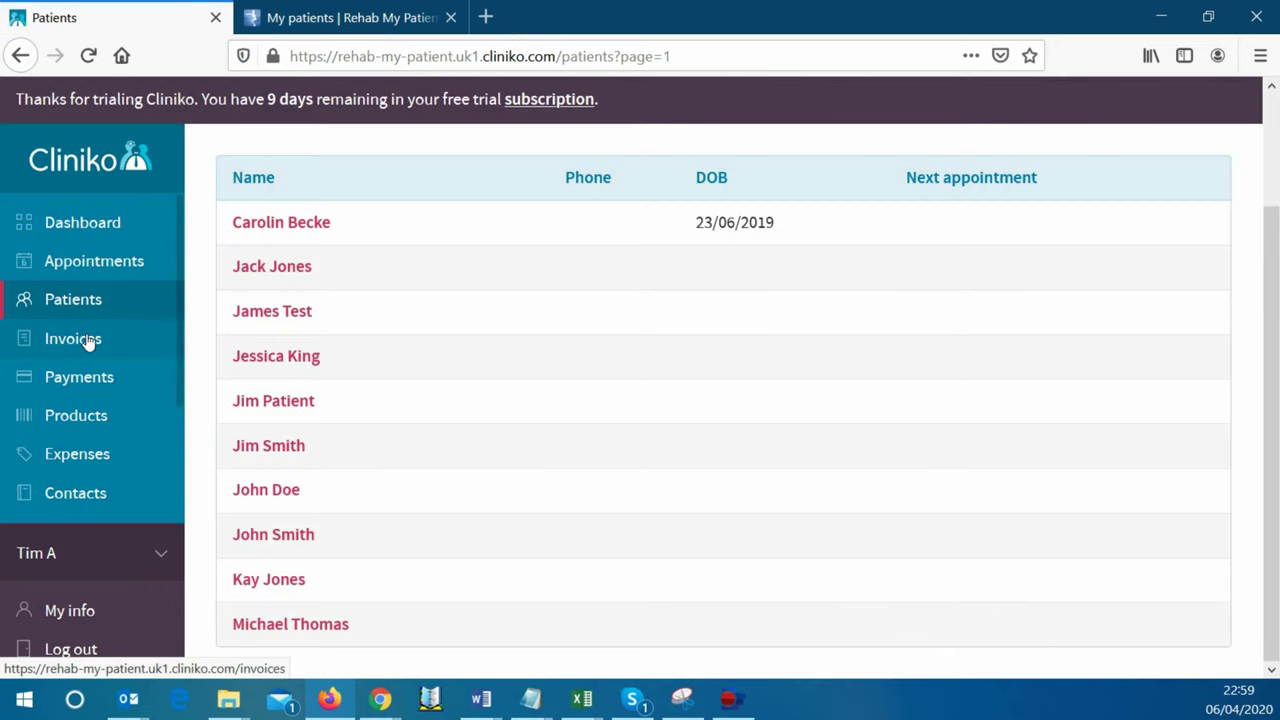
# - Open Cliniko Settings > Integrations and scroll to the Mailchimp, Xero and Facebook Bookings sections
pyautogui.click(86, 227)
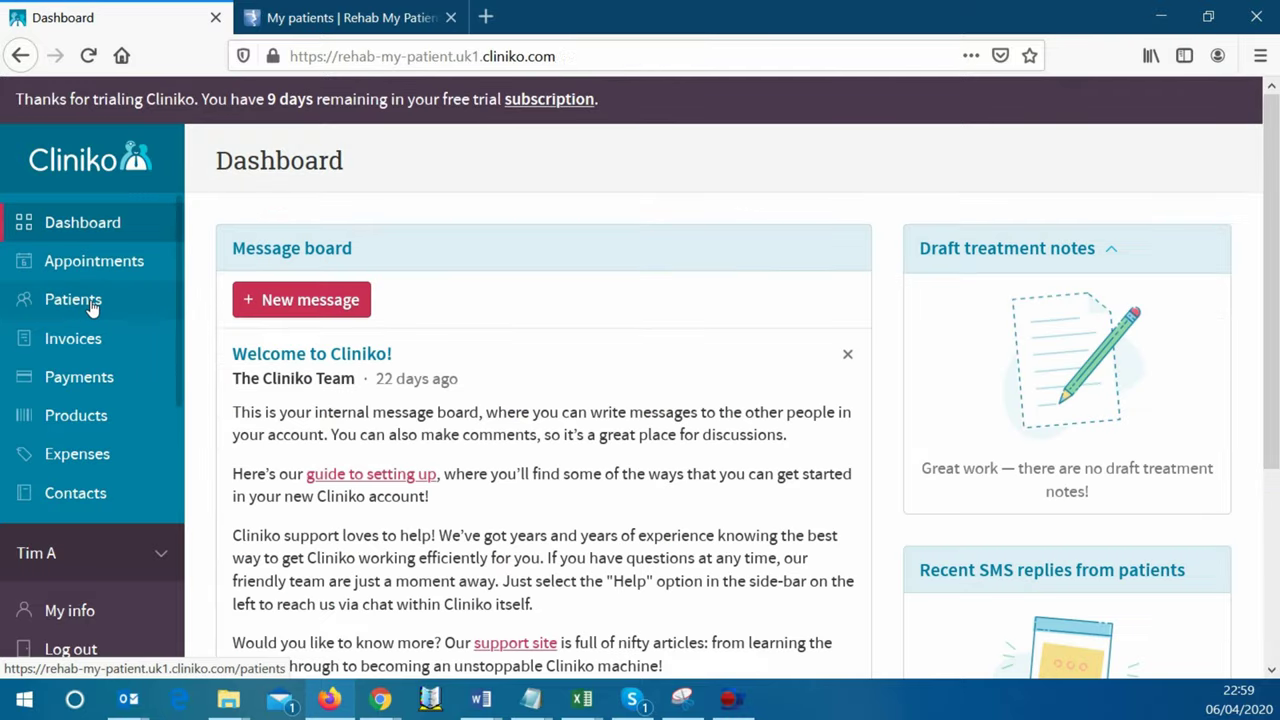
pyautogui.scroll(-1, 90, 310)
pyautogui.scroll(-3, 90, 311)
pyautogui.scroll(-1, 86, 363)
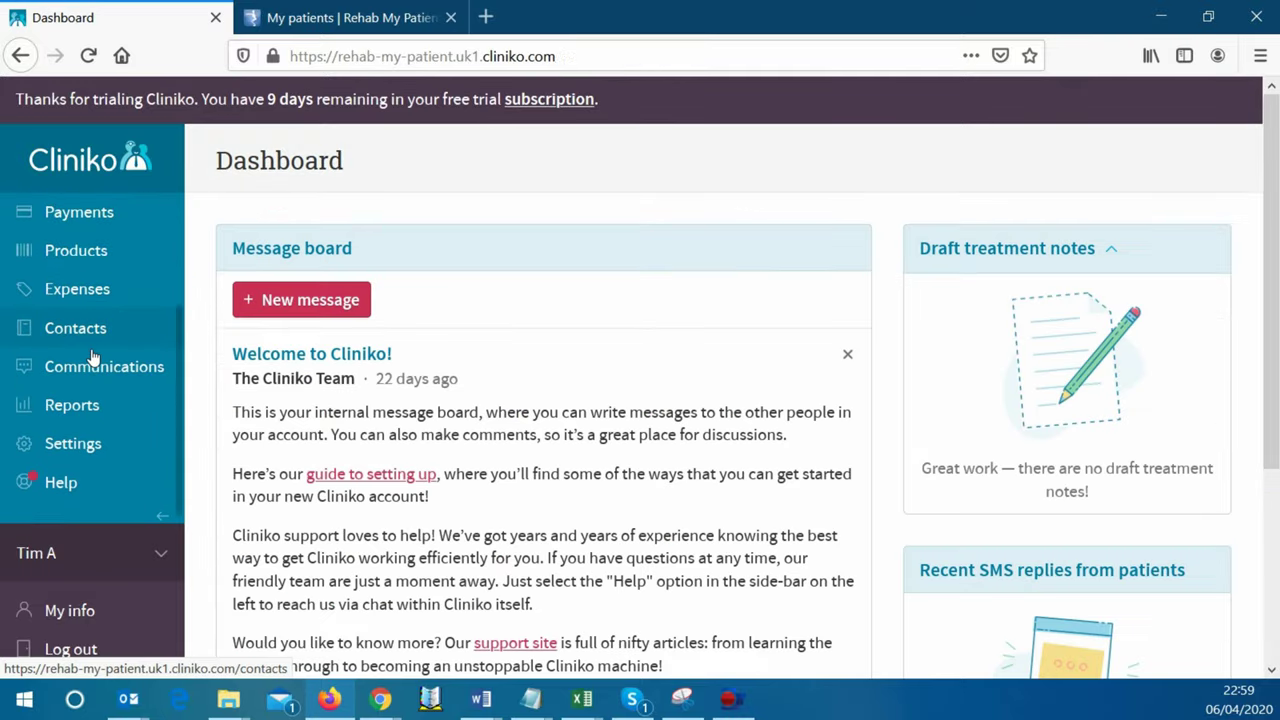
pyautogui.click(89, 430)
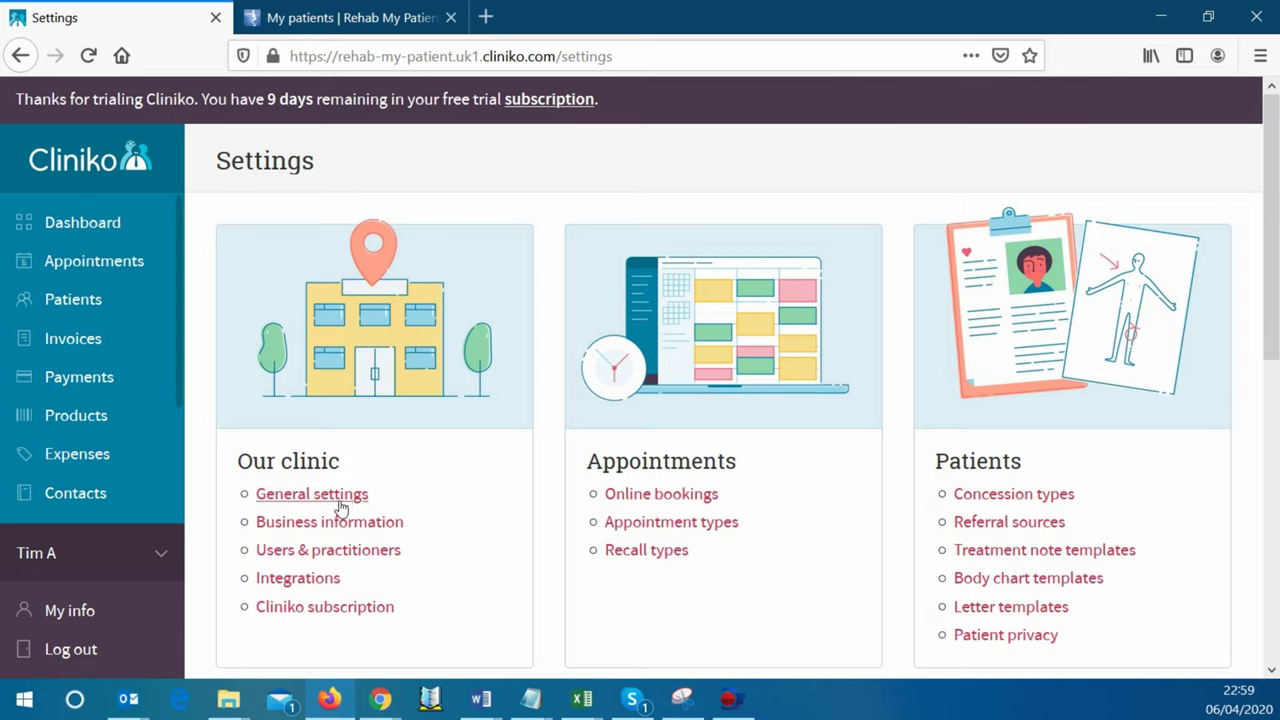
pyautogui.click(316, 580)
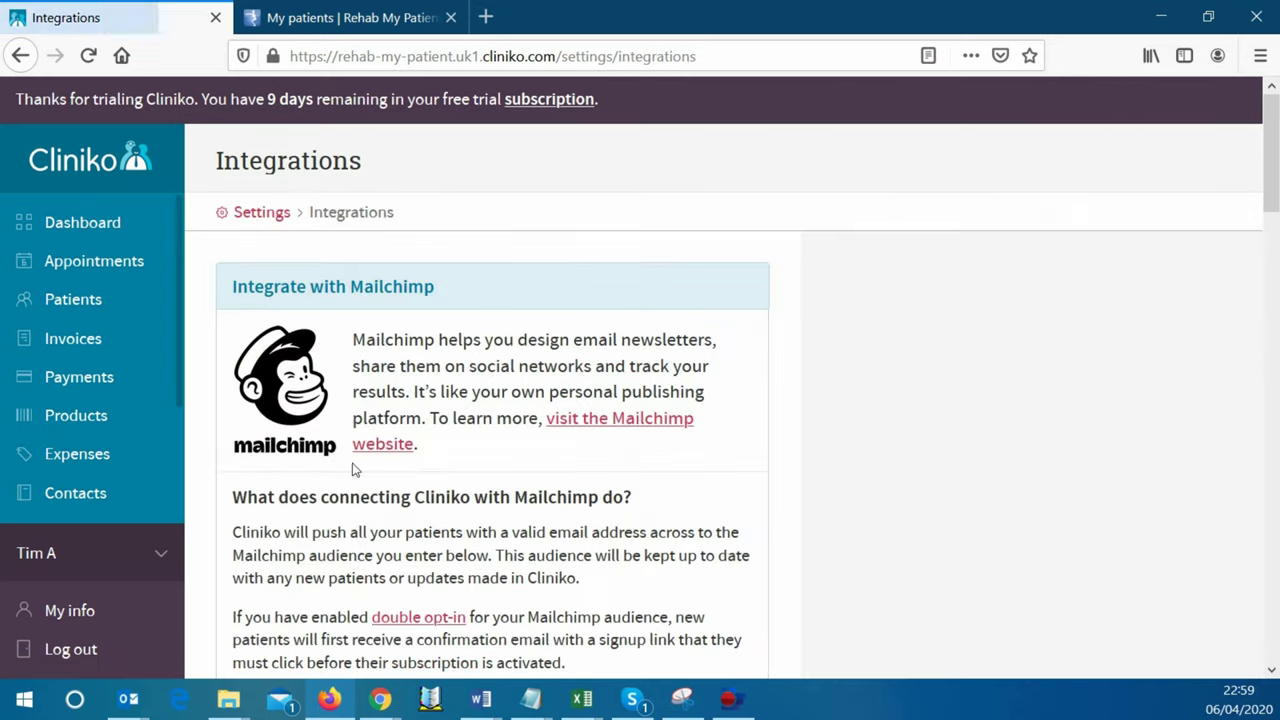
pyautogui.scroll(-1, 351, 450)
pyautogui.scroll(-3, 355, 440)
pyautogui.scroll(-2, 355, 440)
pyautogui.scroll(-1, 350, 430)
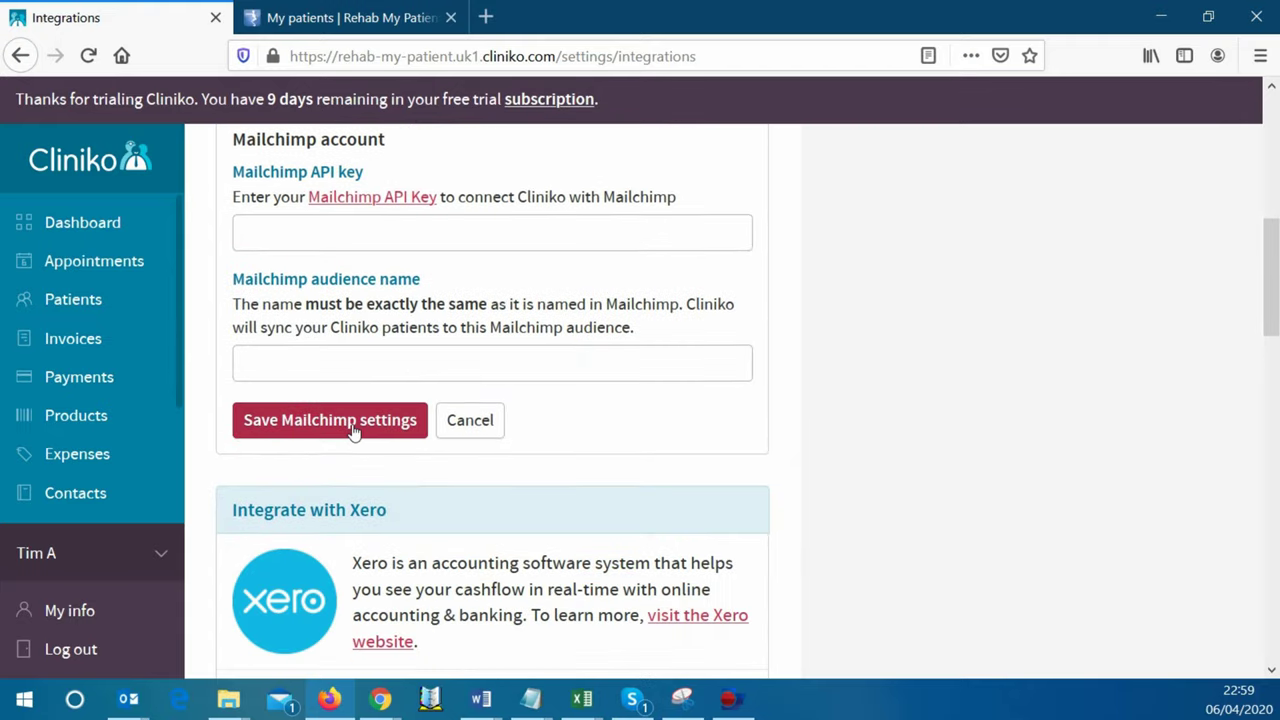
pyautogui.scroll(-2, 354, 432)
pyautogui.scroll(-3, 353, 430)
pyautogui.scroll(-2, 352, 430)
pyautogui.scroll(-3, 350, 430)
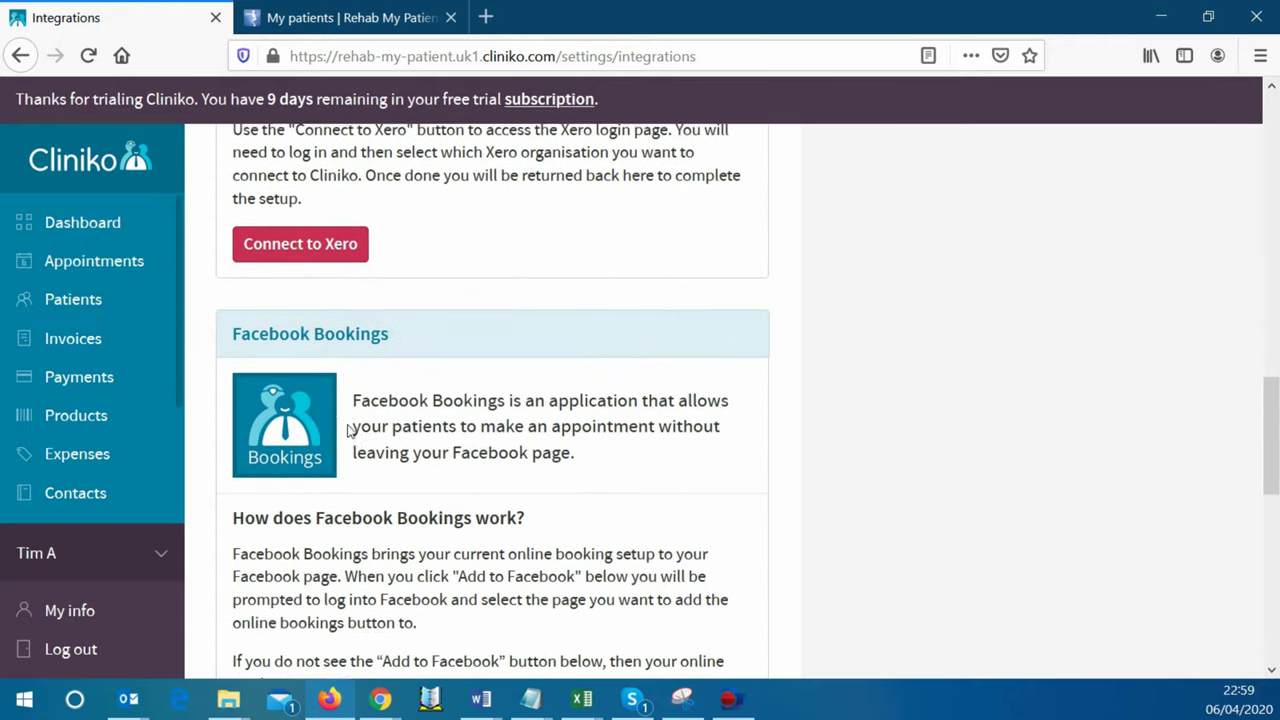
pyautogui.scroll(-3, 350, 430)
pyautogui.scroll(-2, 349, 430)
pyautogui.scroll(-2, 348, 430)
pyautogui.scroll(-1, 349, 415)
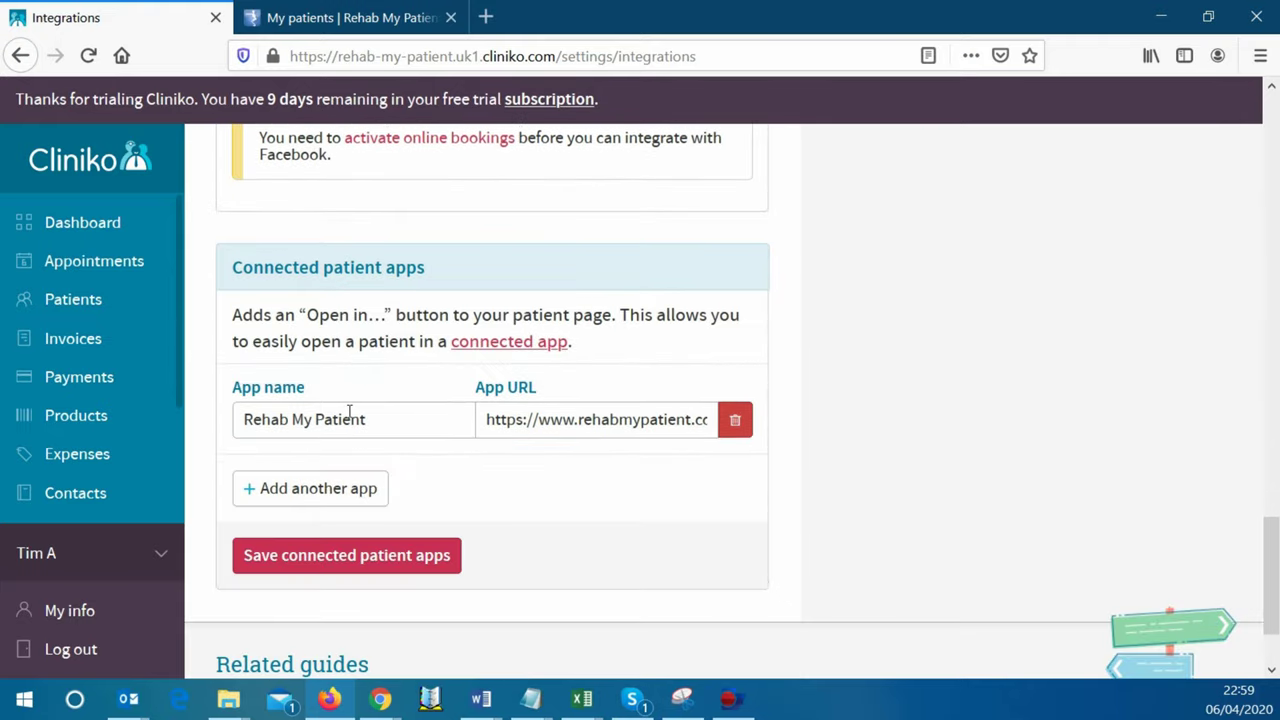
pyautogui.click(380, 420)
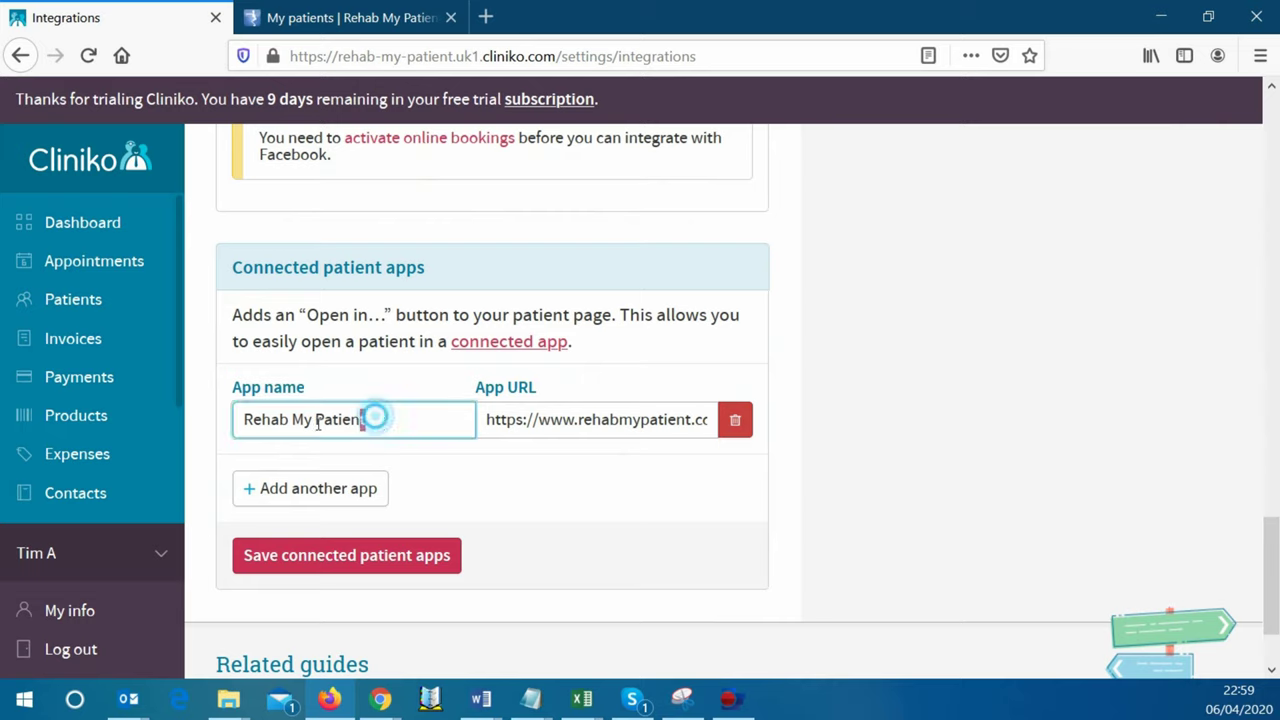
pyautogui.tripleClick(372, 418)
pyautogui.click(409, 420)
pyautogui.moveTo(487, 419)
pyautogui.mouseDown()
pyautogui.moveTo(562, 440)
pyautogui.moveTo(414, 434)
pyautogui.mouseUp()
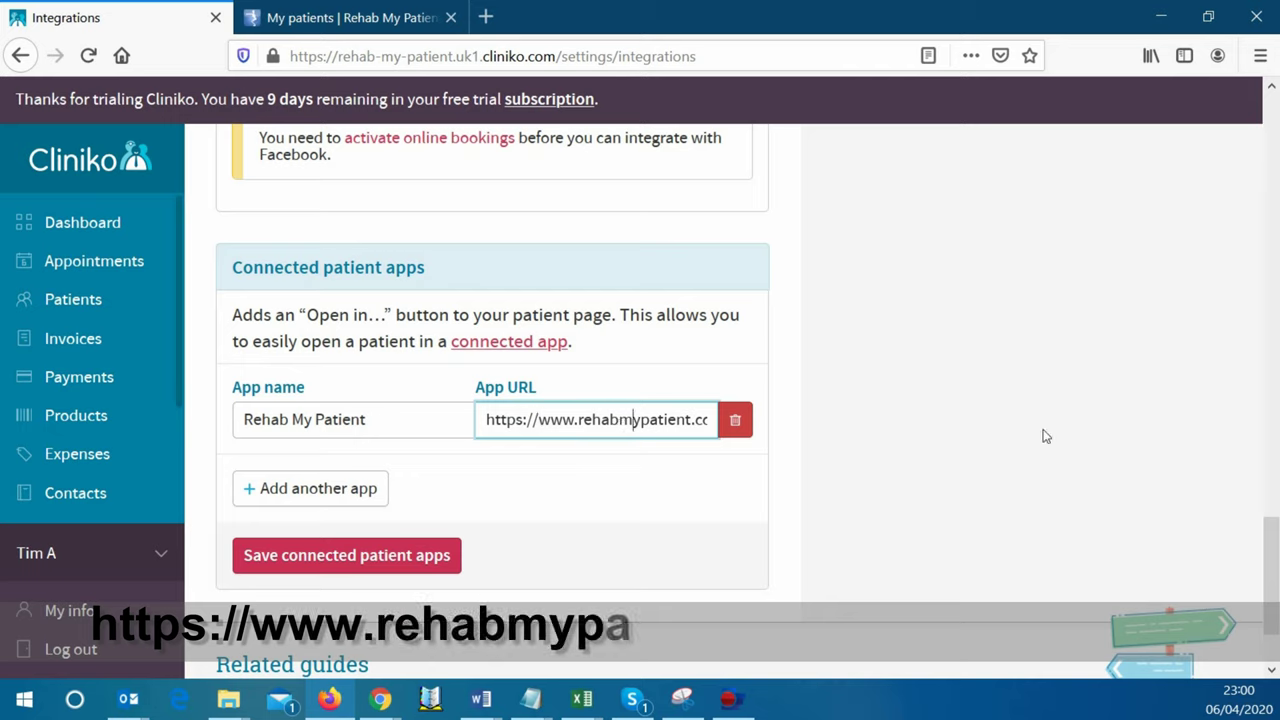
pyautogui.press('Right')
pyautogui.press('Right')
pyautogui.press('Right')
pyautogui.press('Right')
pyautogui.press('Right')
pyautogui.press('Right')
pyautogui.press('Right')
pyautogui.press('Right')
pyautogui.press('Right')
pyautogui.press('Right')
pyautogui.press('Right')
pyautogui.press('Right')
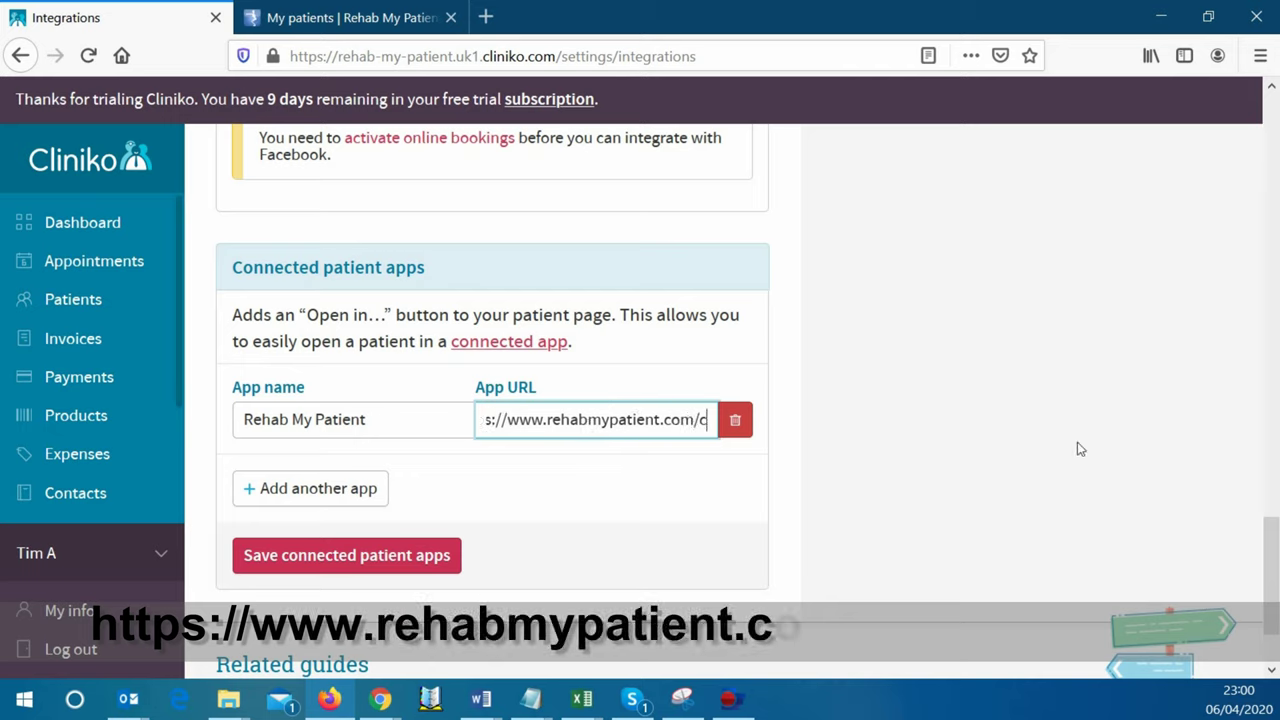
pyautogui.press('Right')
pyautogui.press('Right')
pyautogui.press('Right')
pyautogui.press('Right')
pyautogui.press('Right')
pyautogui.press('Right')
pyautogui.press('Right')
pyautogui.press('Right')
pyautogui.press('Right')
pyautogui.press('Right')
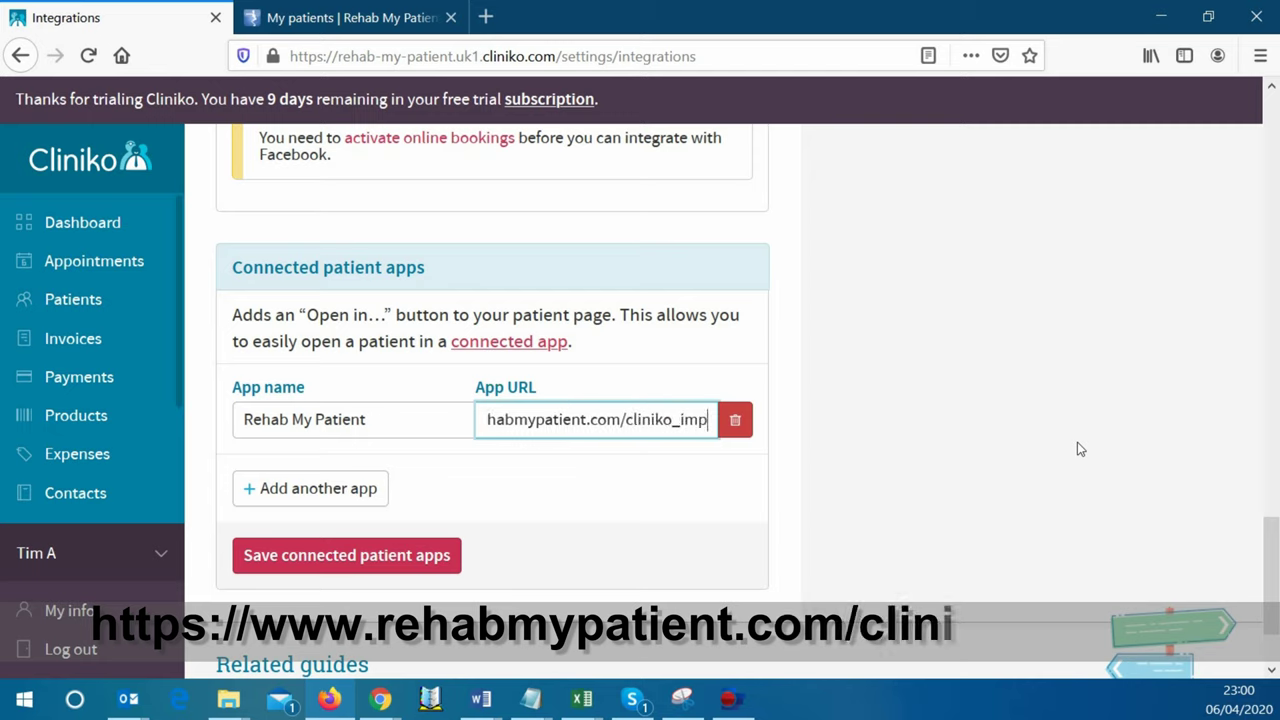
pyautogui.press('Right')
pyautogui.press('Right')
pyautogui.press('Right')
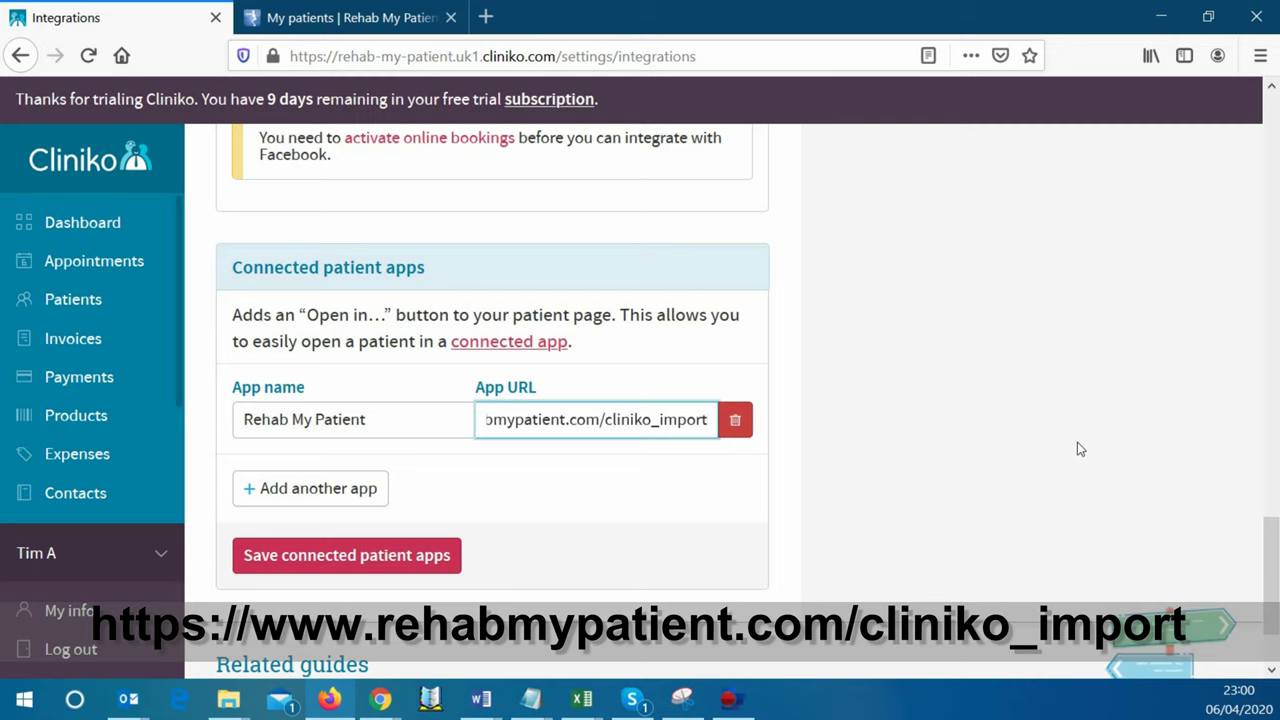
pyautogui.press('Left')
pyautogui.press('Left')
pyautogui.press('Left')
pyautogui.press('Left')
pyautogui.press('Left')
pyautogui.press('Left')
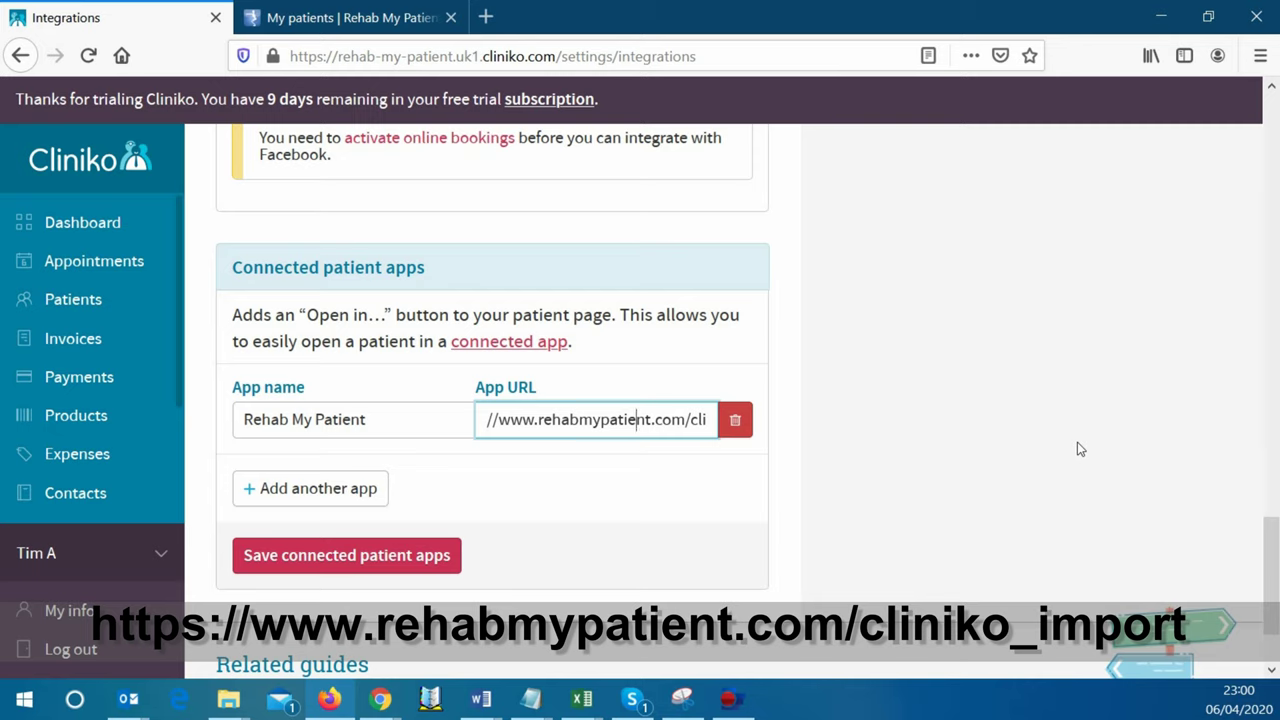
pyautogui.press('Right')
pyautogui.press('Right')
pyautogui.press('Right')
pyautogui.press('Right')
pyautogui.press('Right')
pyautogui.press('Right')
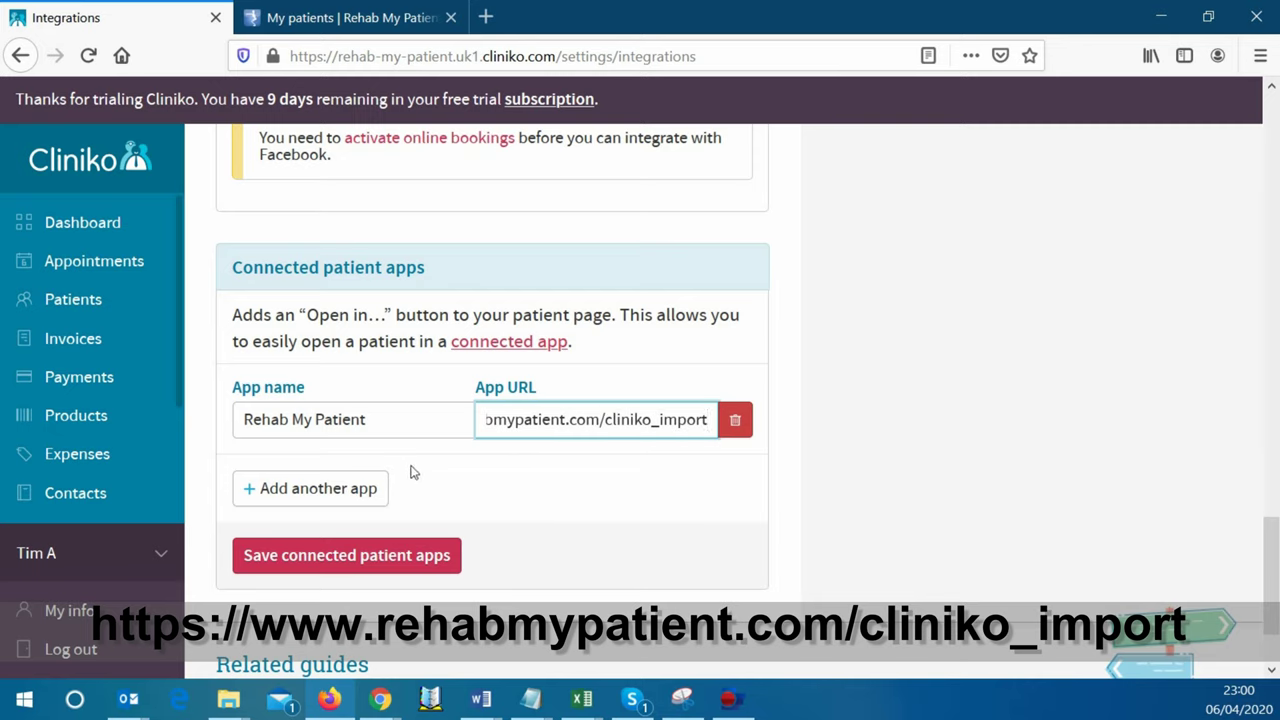
pyautogui.click(357, 555)
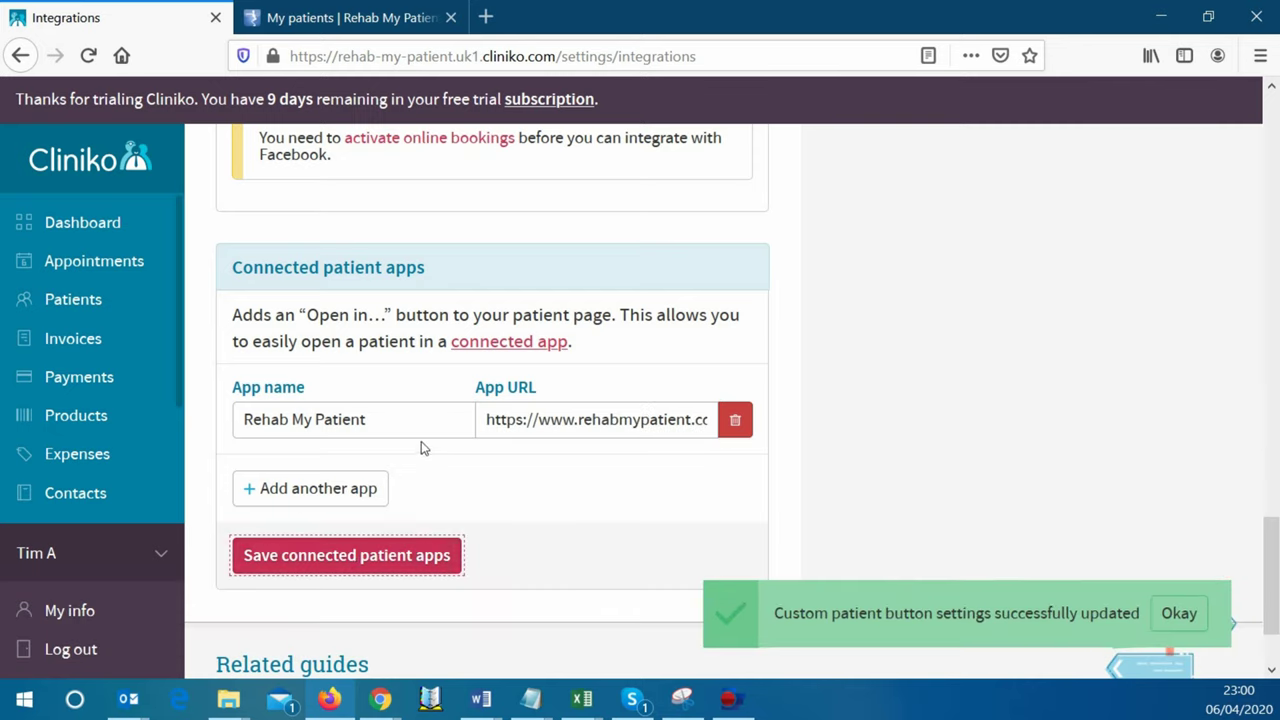
# - Open James Test's Cliniko patient record in Rehab My Patient via Open in
pyautogui.scroll(2, 433, 442)
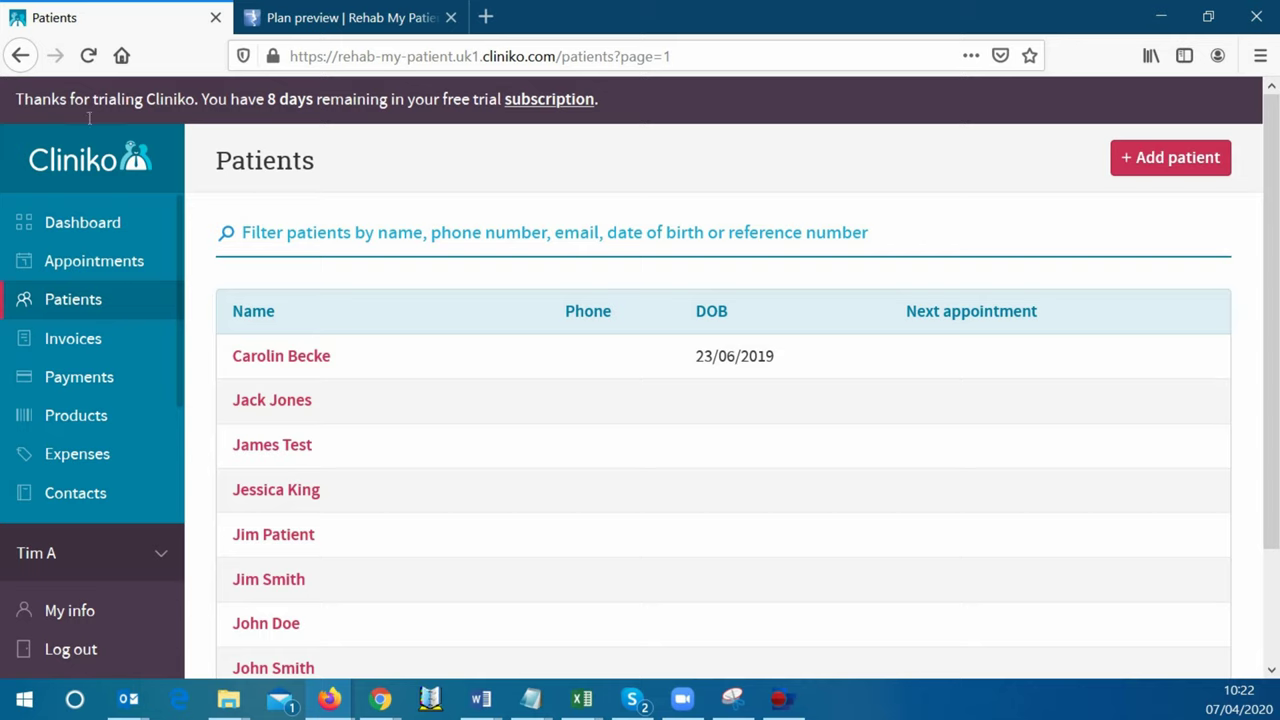
pyautogui.click(305, 447)
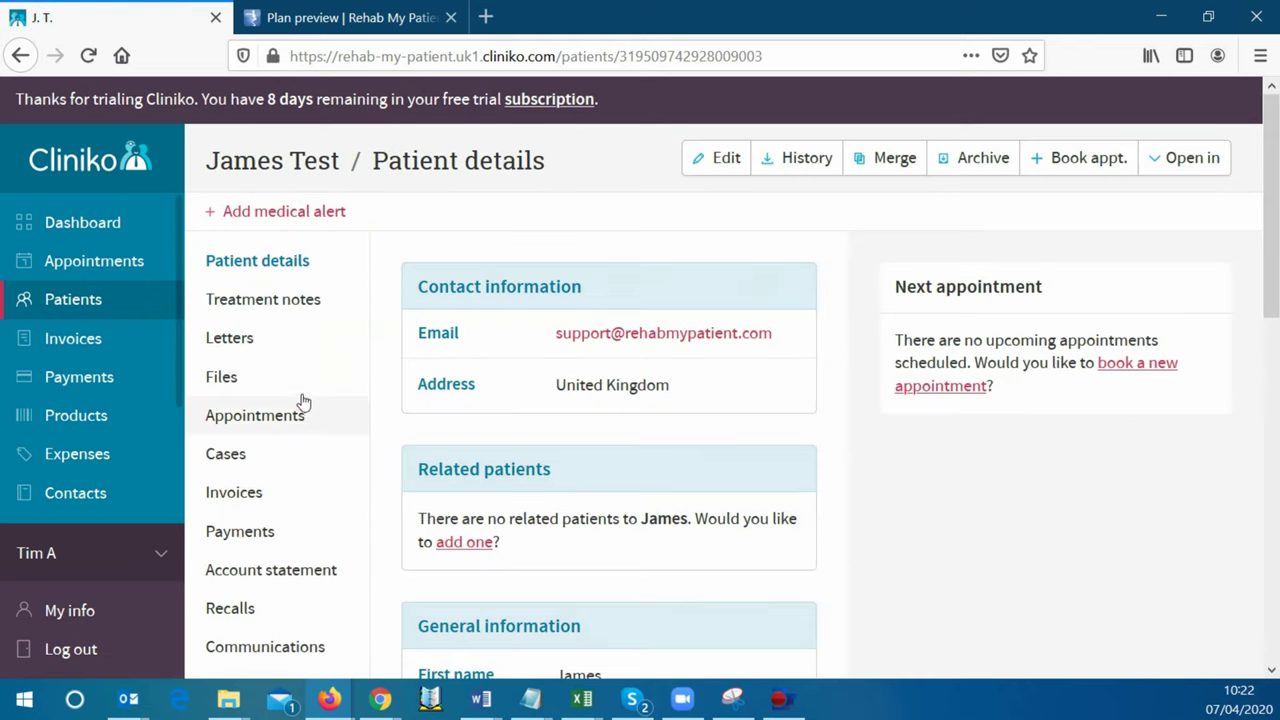
pyautogui.click(1165, 158)
pyautogui.click(1135, 215)
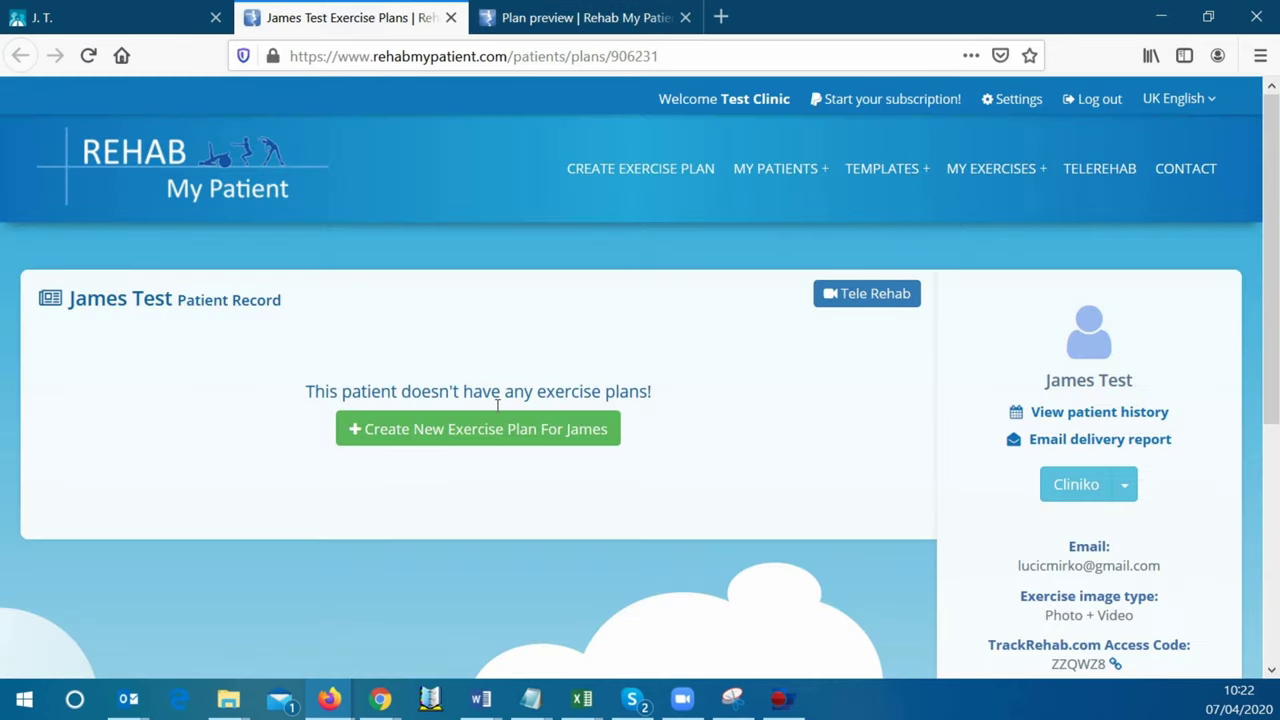
# - Start a new exercise plan and add Pendulum from the Shoulder category, marking it favourite
pyautogui.click(500, 426)
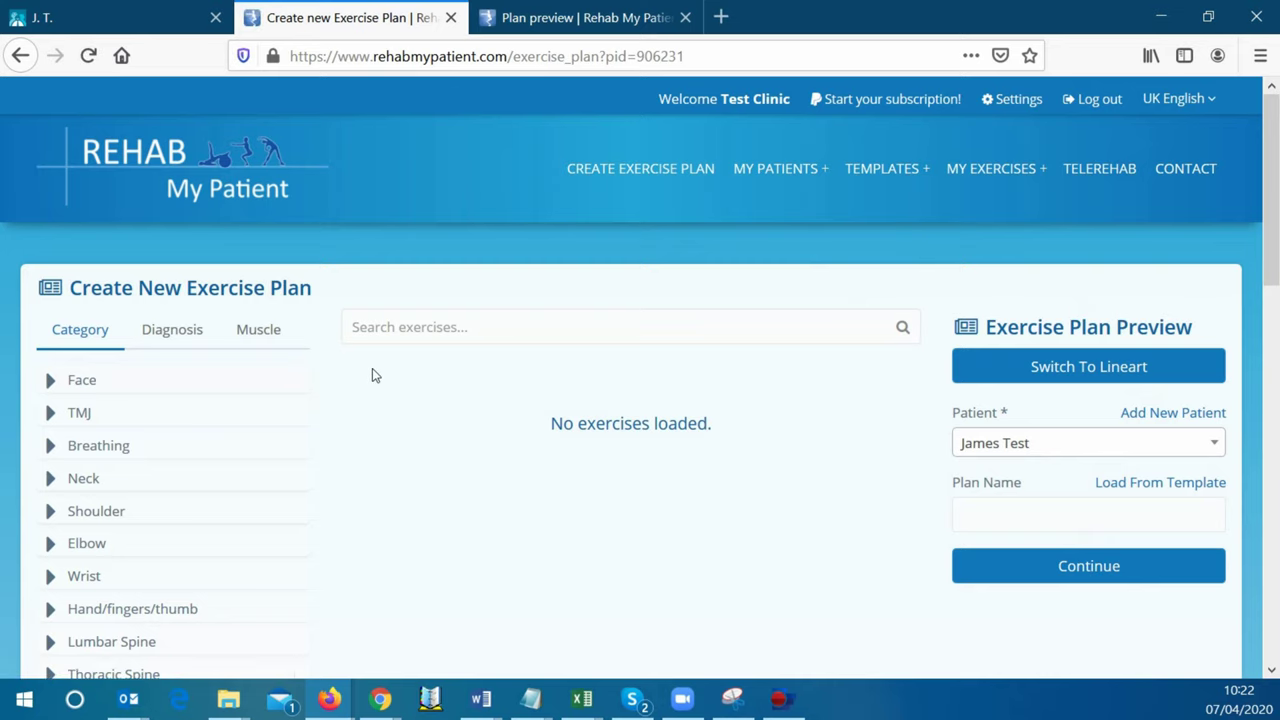
pyautogui.scroll(-2, 373, 373)
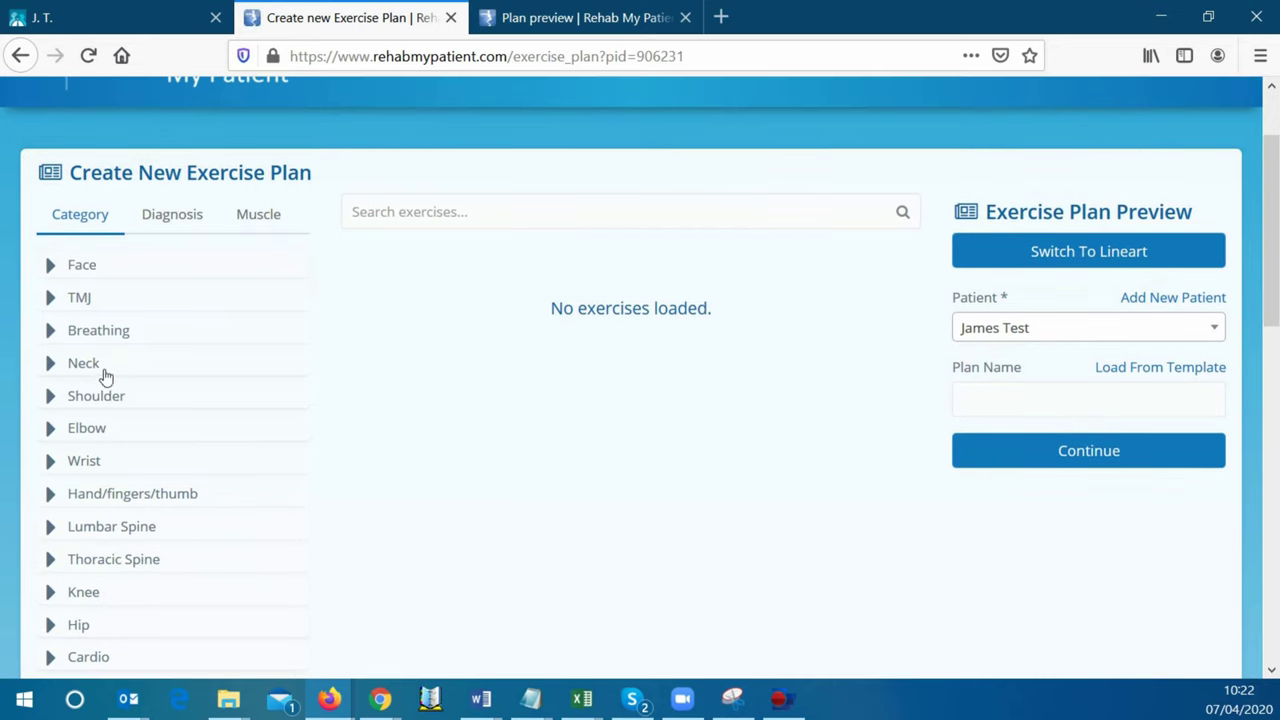
pyautogui.click(55, 395)
pyautogui.click(95, 422)
pyautogui.scroll(-1, 240, 426)
pyautogui.scroll(-1, 300, 380)
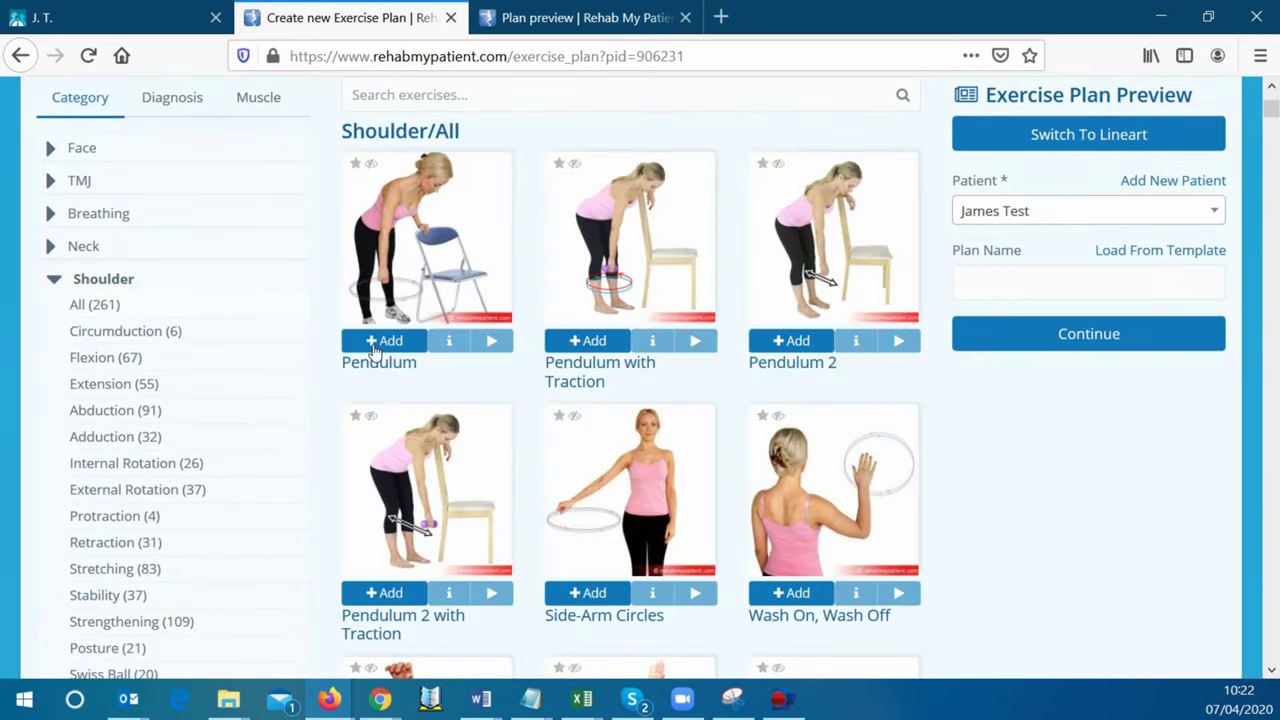
pyautogui.click(378, 340)
pyautogui.click(355, 163)
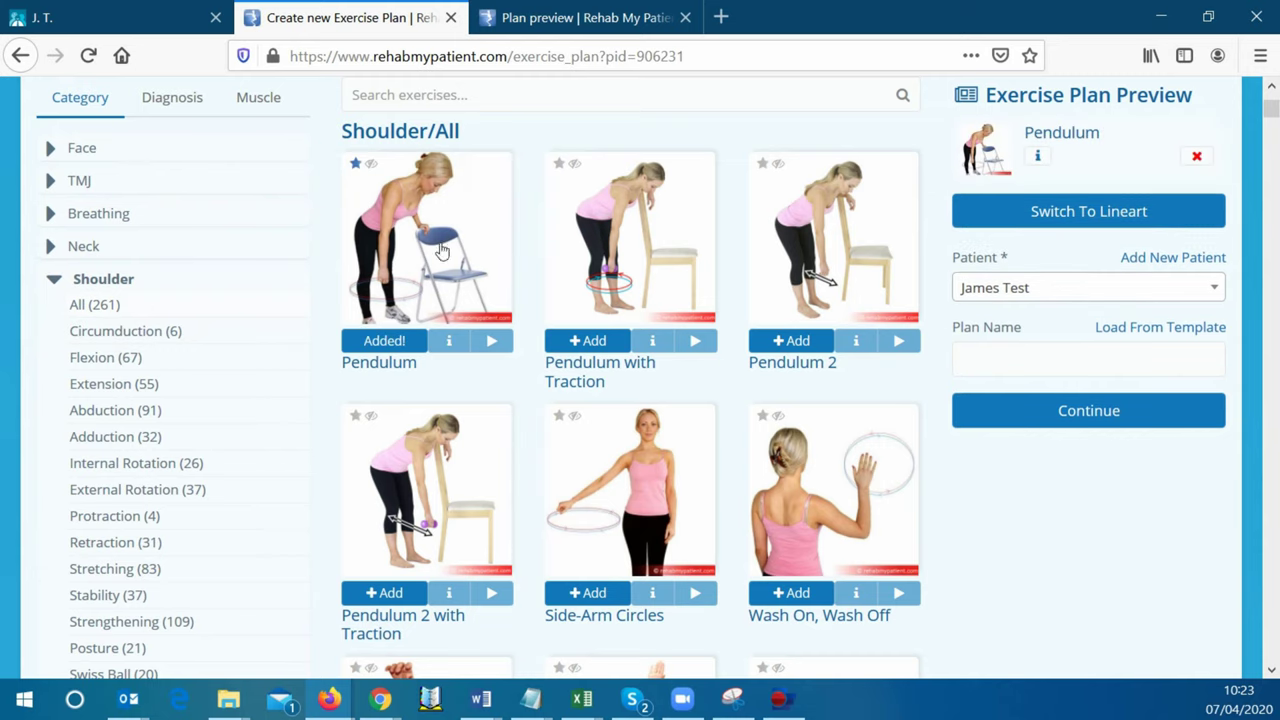
# - Favourite Passive Flexion Arm Lift Half and add it to the plan
pyautogui.scroll(-3, 450, 280)
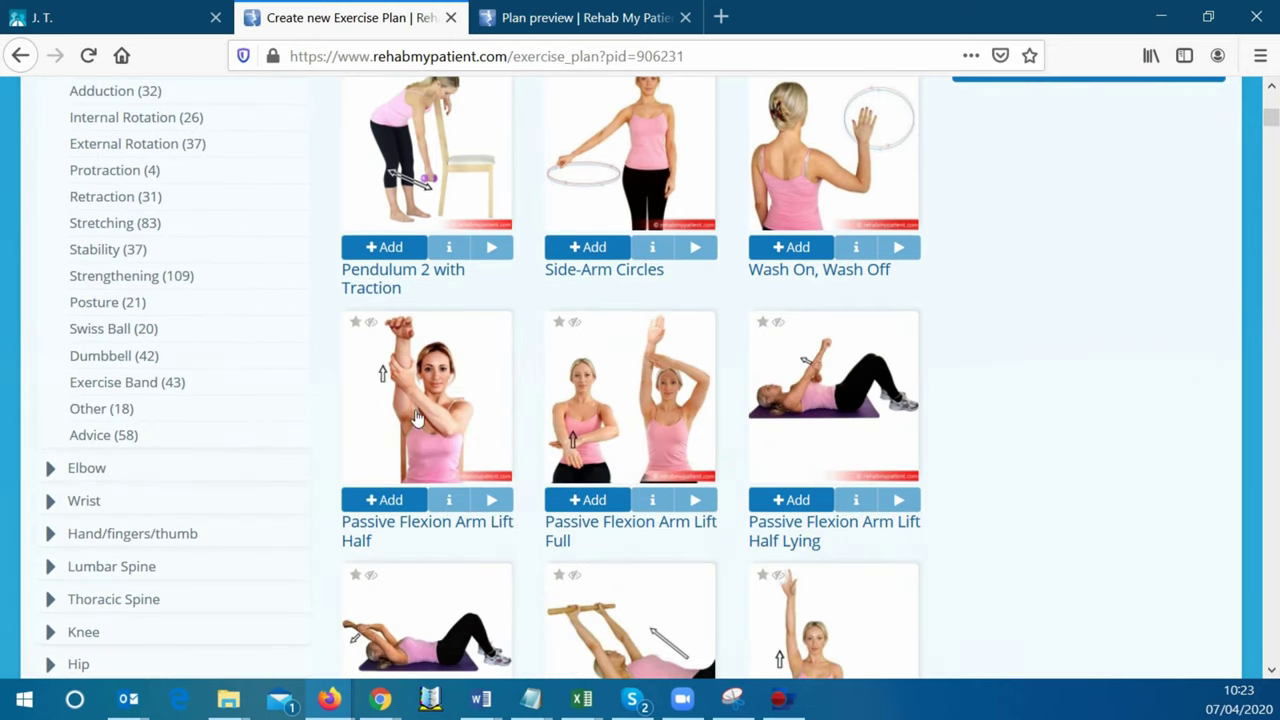
pyautogui.click(356, 326)
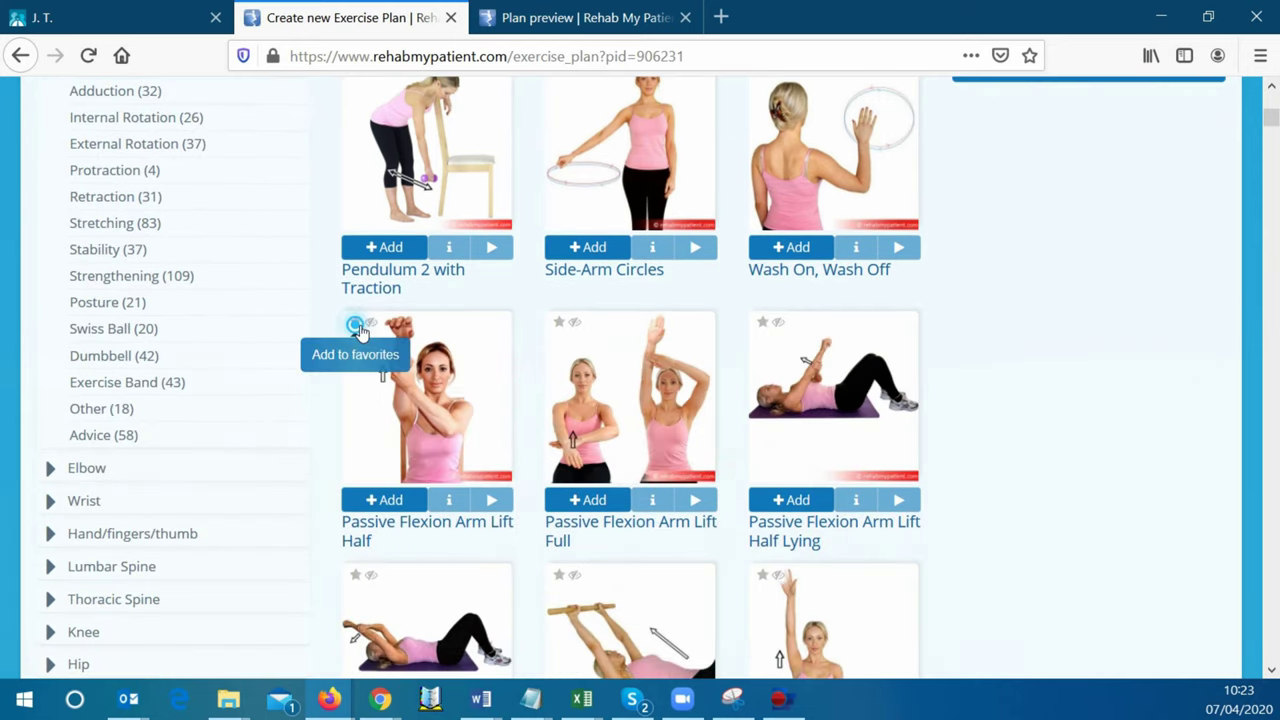
pyautogui.click(400, 499)
pyautogui.scroll(-2, 516, 384)
pyautogui.scroll(10, 509, 371)
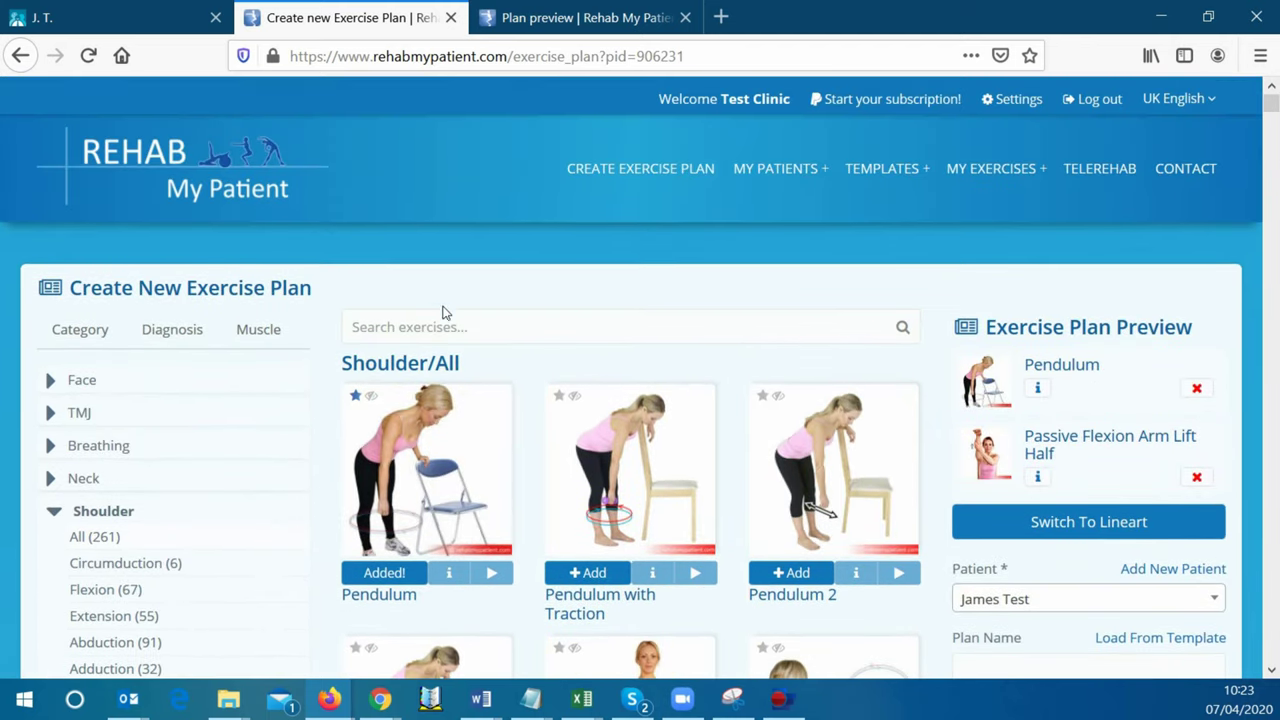
# - Search 'rock the' and add Rock the Baby to the plan
pyautogui.click(435, 326)
pyautogui.write('r')
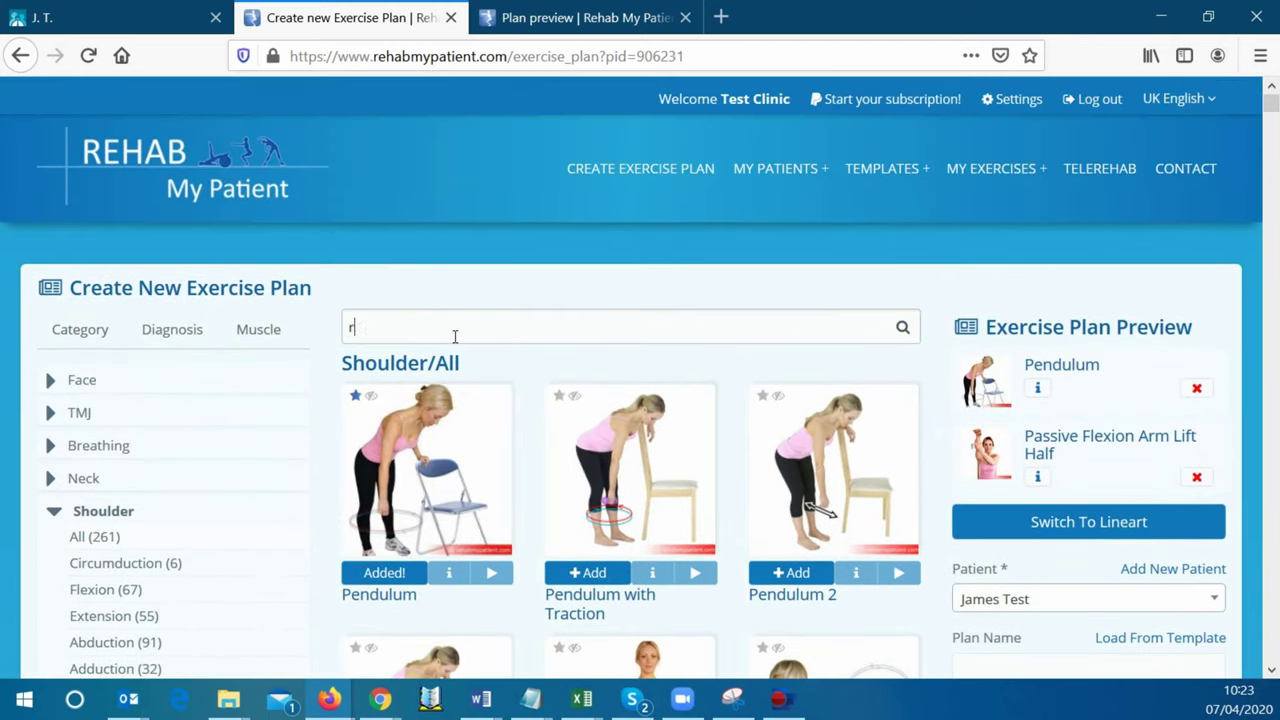
pyautogui.write('ock the')
pyautogui.press('Return')
pyautogui.scroll(-1, 454, 336)
pyautogui.scroll(-3, 420, 350)
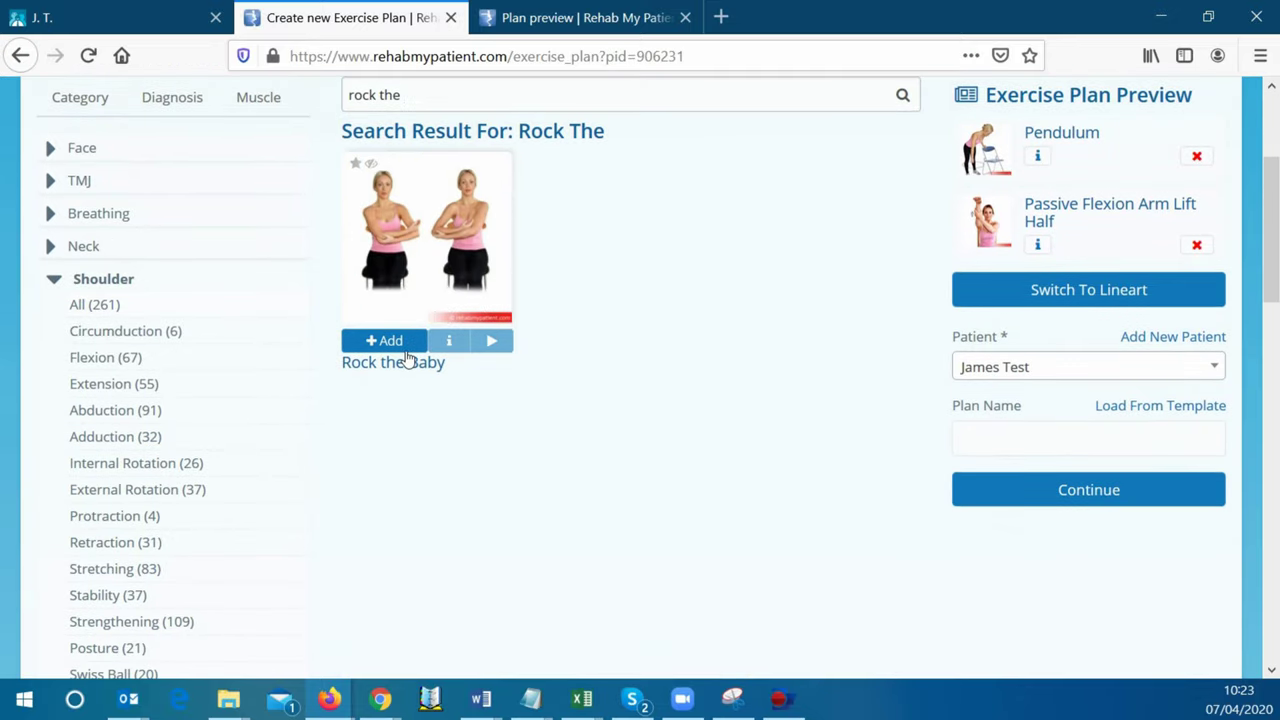
pyautogui.click(395, 338)
pyautogui.scroll(5, 444, 308)
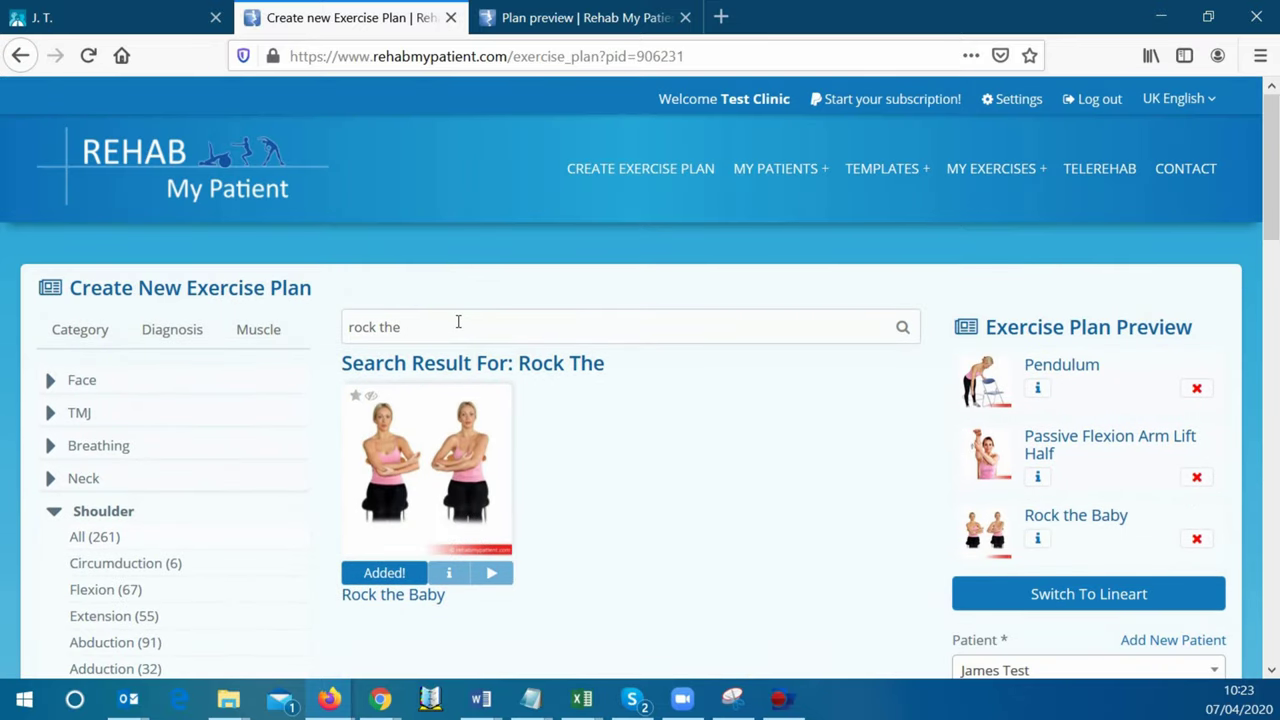
# - Search 'shoulder impin' and add the Shoulder Impingement Syndrome advice sheet
pyautogui.moveTo(458, 320); pyautogui.dragTo(320, 303)
pyautogui.write('s')
pyautogui.write('houlder impin')
pyautogui.press('Return')
pyautogui.scroll(-3, 320, 305)
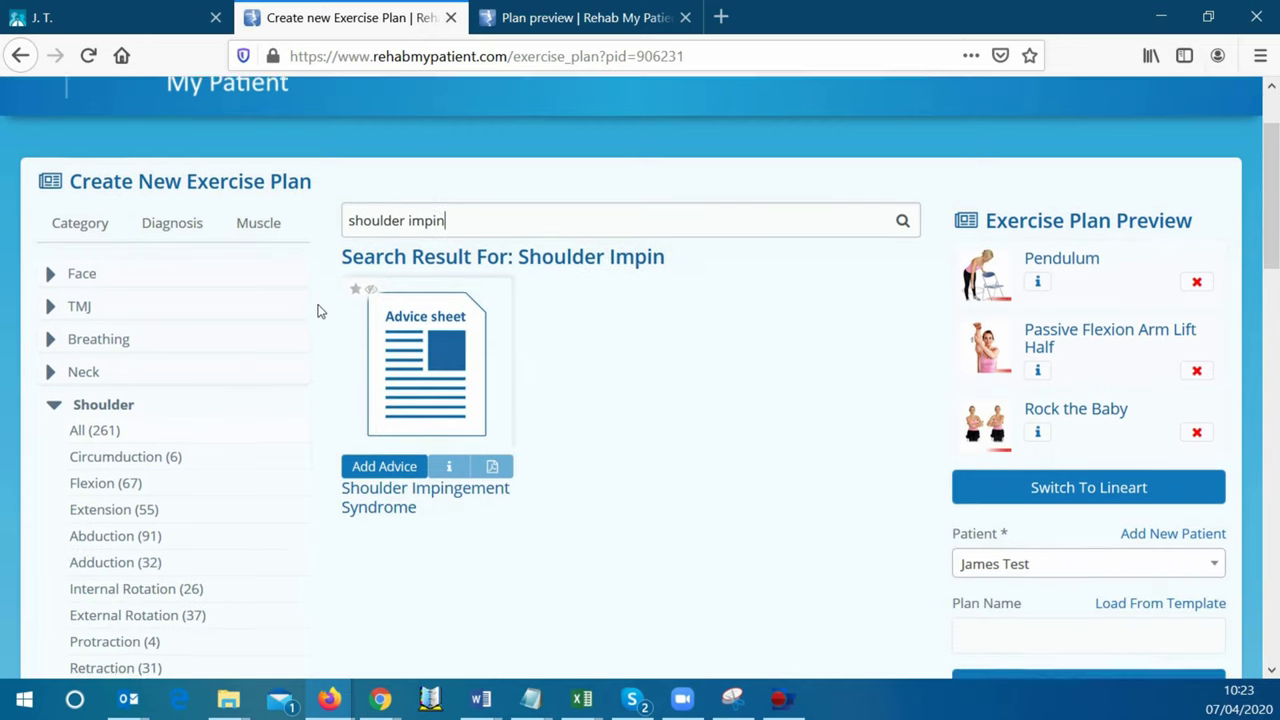
pyautogui.click(378, 340)
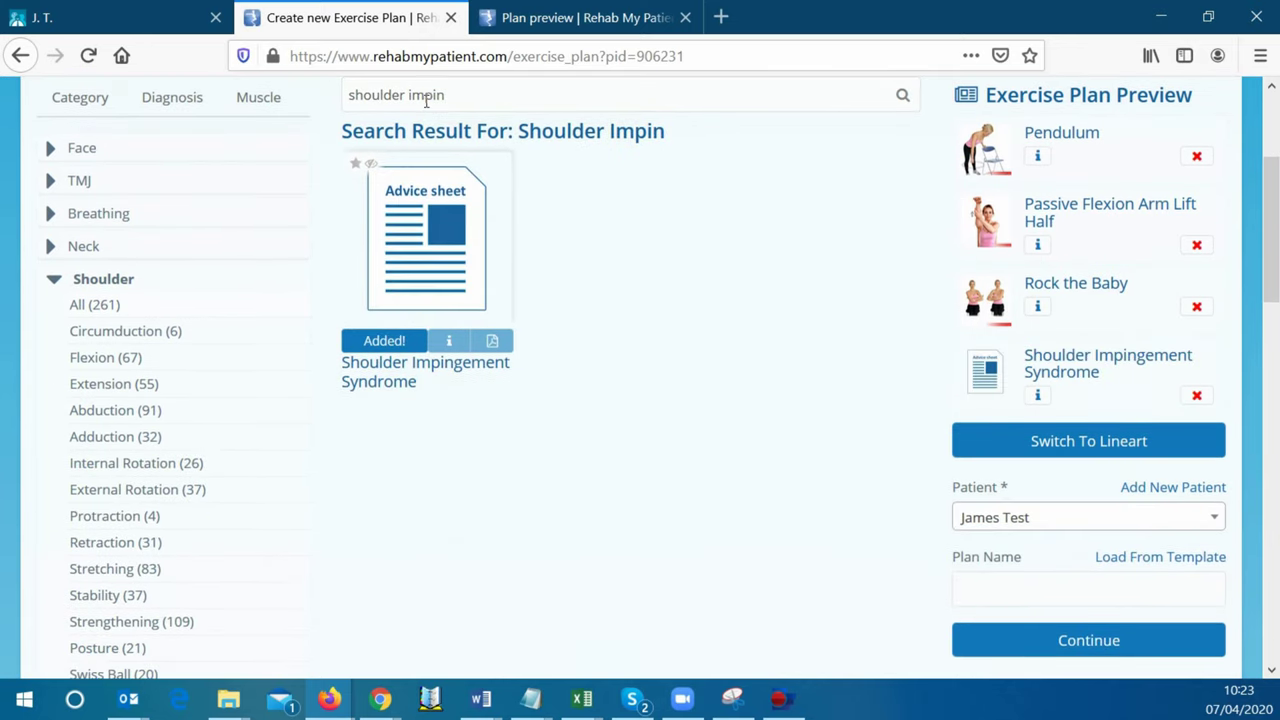
# - Add Ice Tip of Shoulder (Sitting) above the advice sheet and name the plan 'Shoulder Rehab'
pyautogui.scroll(-3, 100, 443)
pyautogui.click(123, 551)
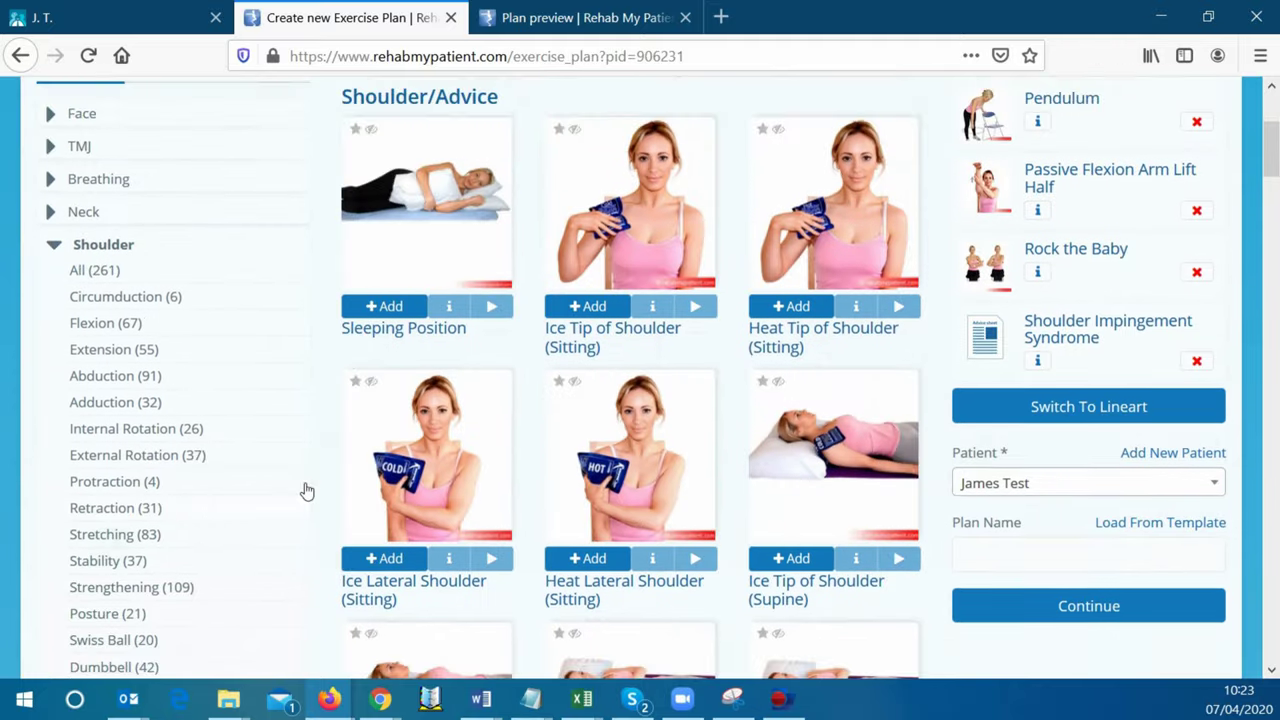
pyautogui.click(587, 341)
pyautogui.moveTo(985, 460); pyautogui.dragTo(1025, 392)
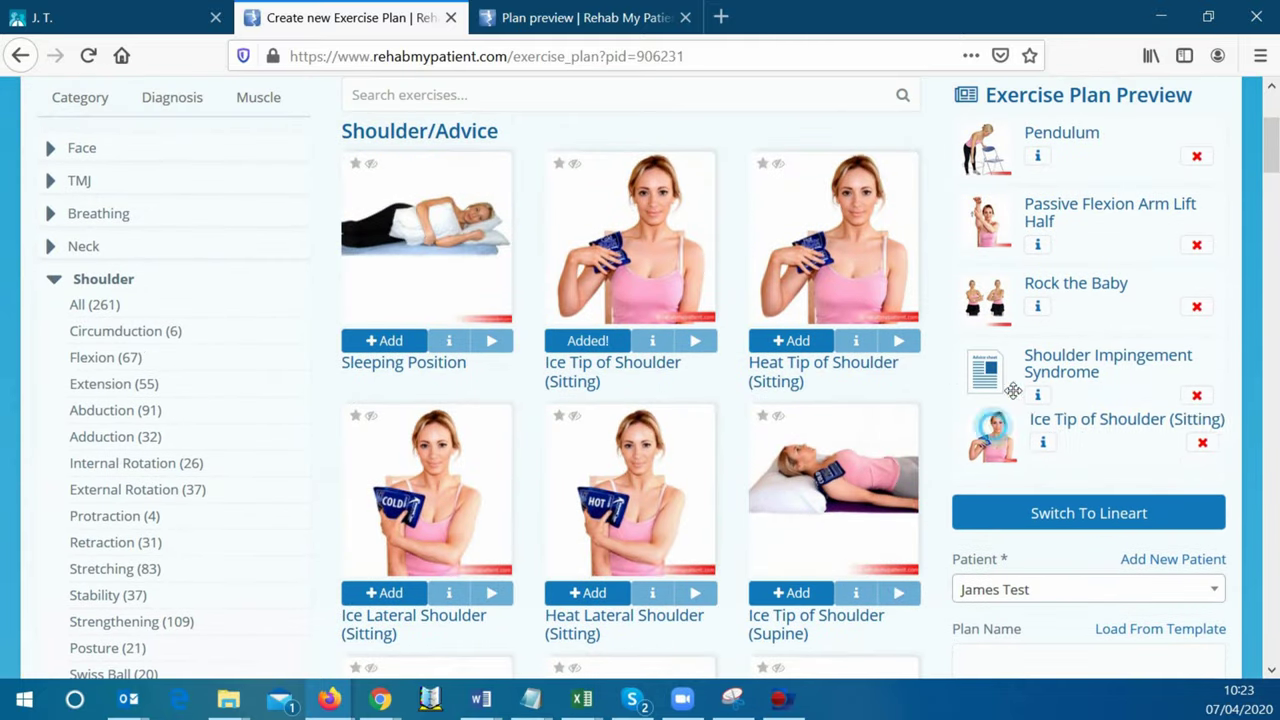
pyautogui.scroll(-5, 1040, 509)
pyautogui.click(1020, 442)
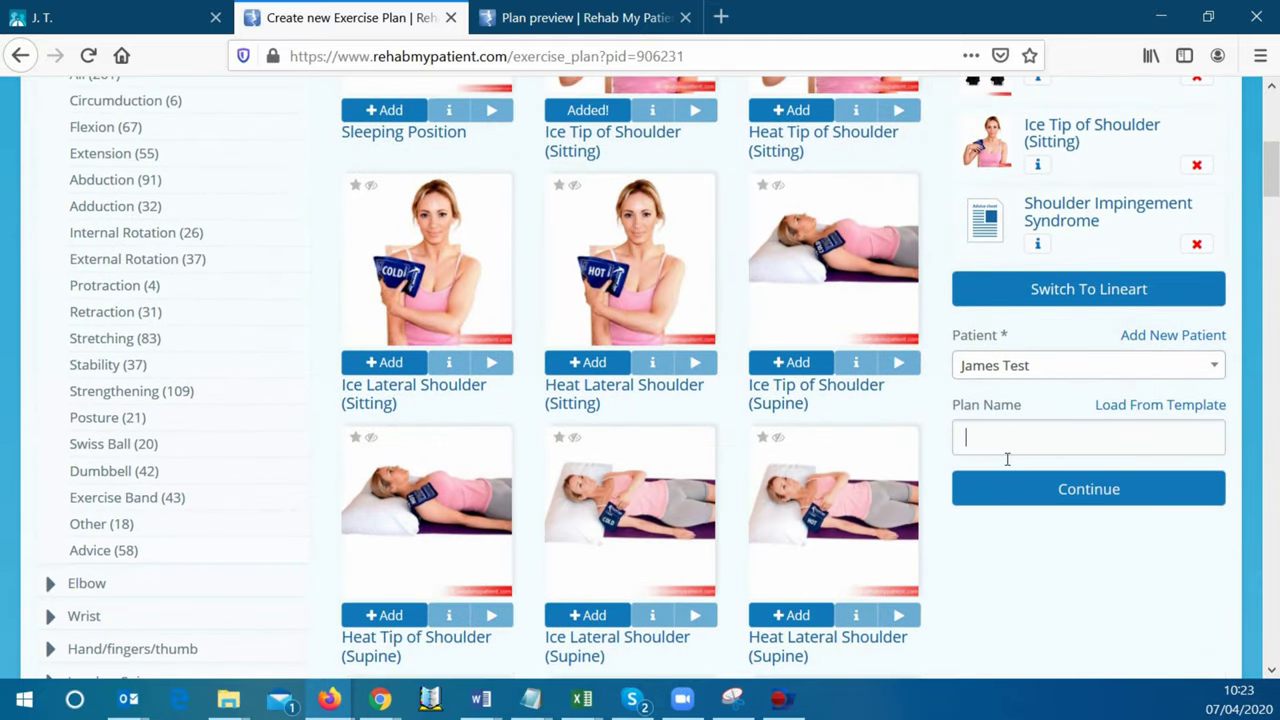
pyautogui.write('Shoulder Rehab')
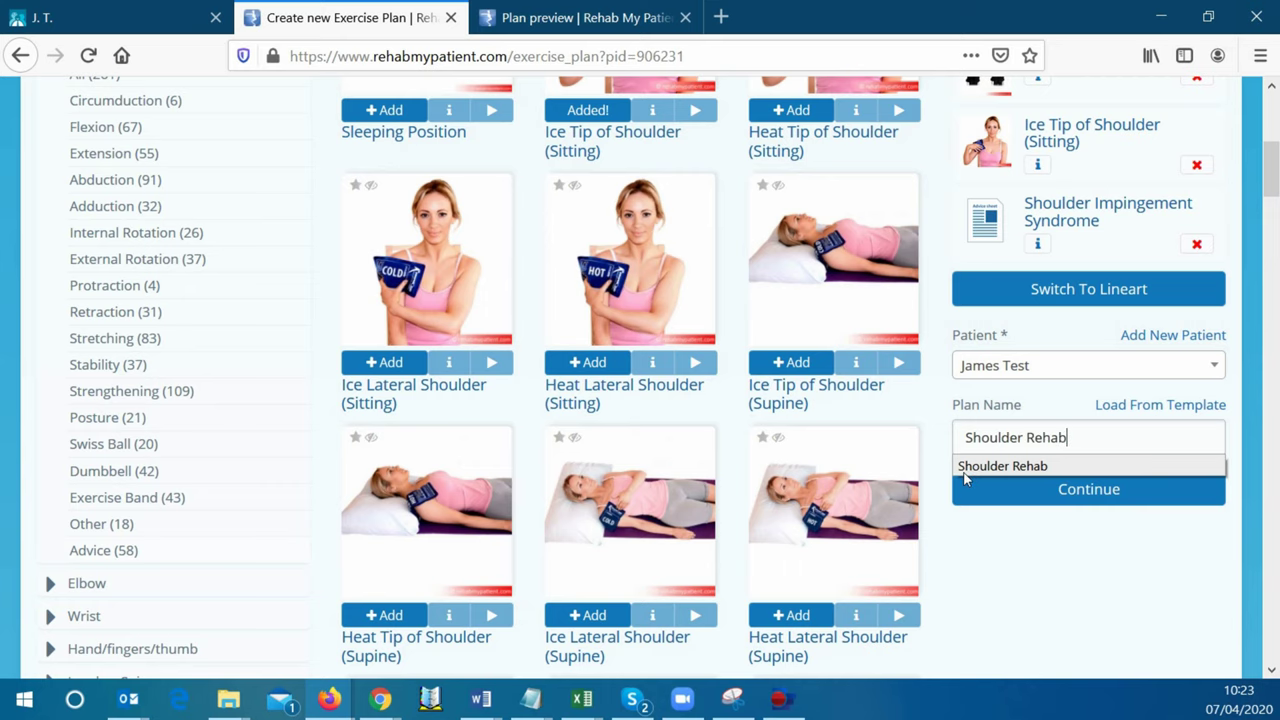
# - Set Pendulum's dosage to repeat for 1 min, 5 times daily
pyautogui.click(977, 491)
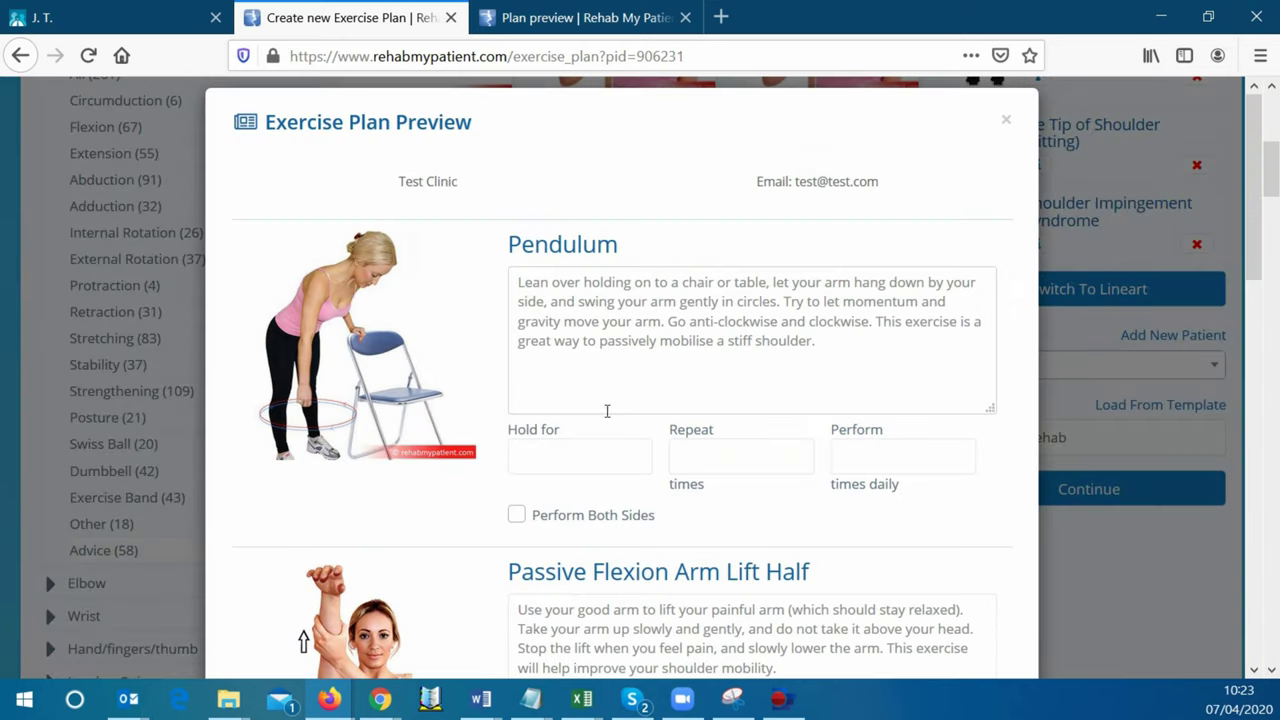
pyautogui.click(722, 454)
pyautogui.write('1')
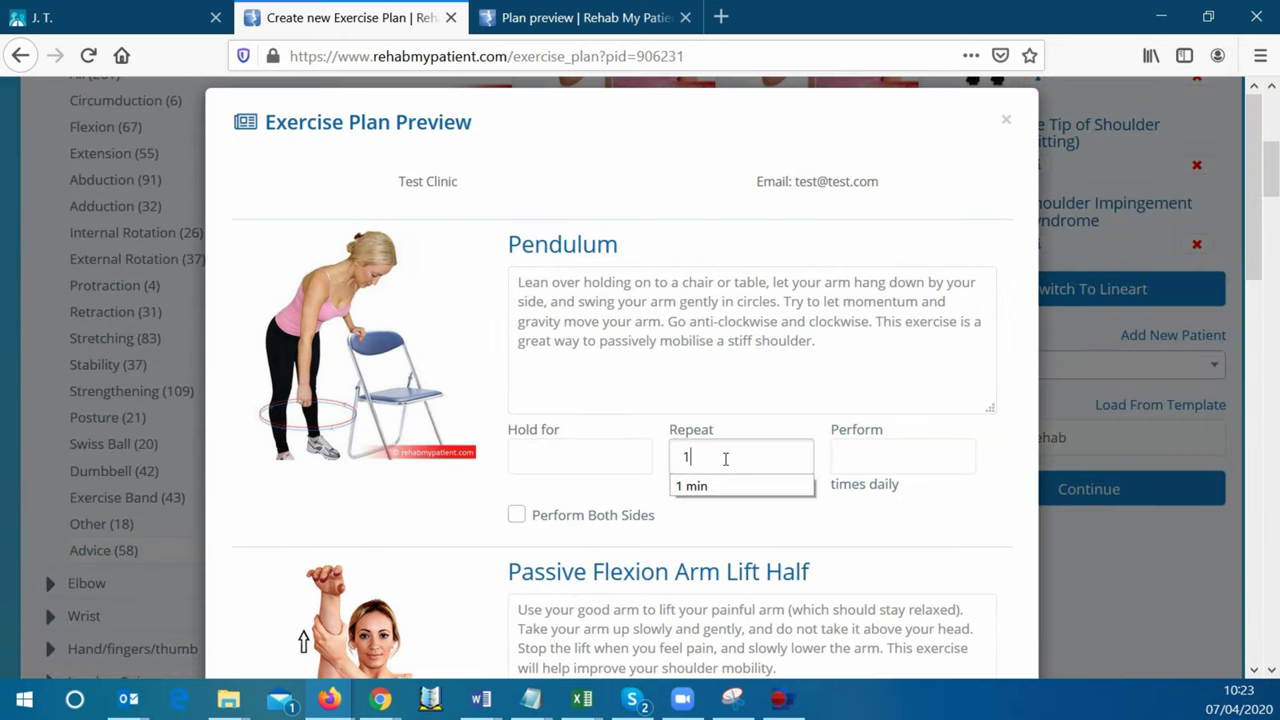
pyautogui.write(' min')
pyautogui.press('Tab')
pyautogui.write('5')
pyautogui.scroll(-5, 704, 464)
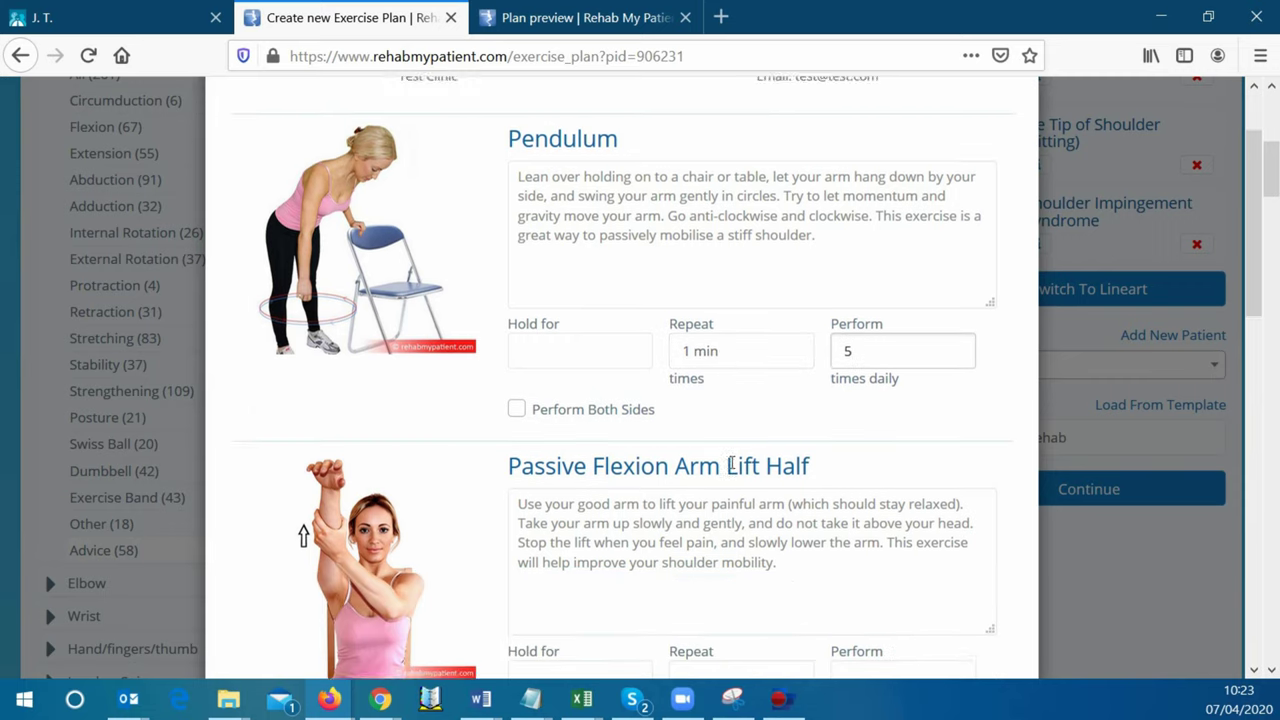
# - Give Passive Flexion Arm Lift Half 10 reps 3 times daily, and Rock the Baby 10 reps 2 times daily
pyautogui.click(714, 346)
pyautogui.write('10')
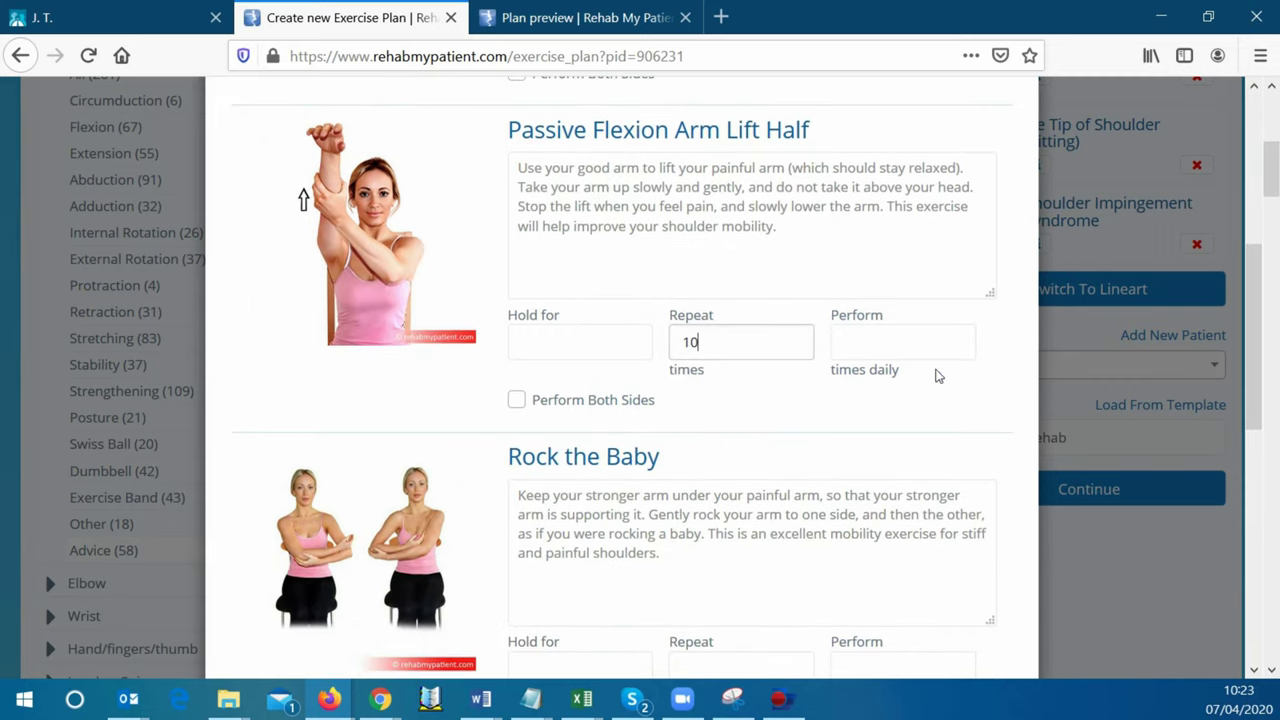
pyautogui.click(912, 344)
pyautogui.write('3')
pyautogui.scroll(-4, 751, 451)
pyautogui.click(697, 455)
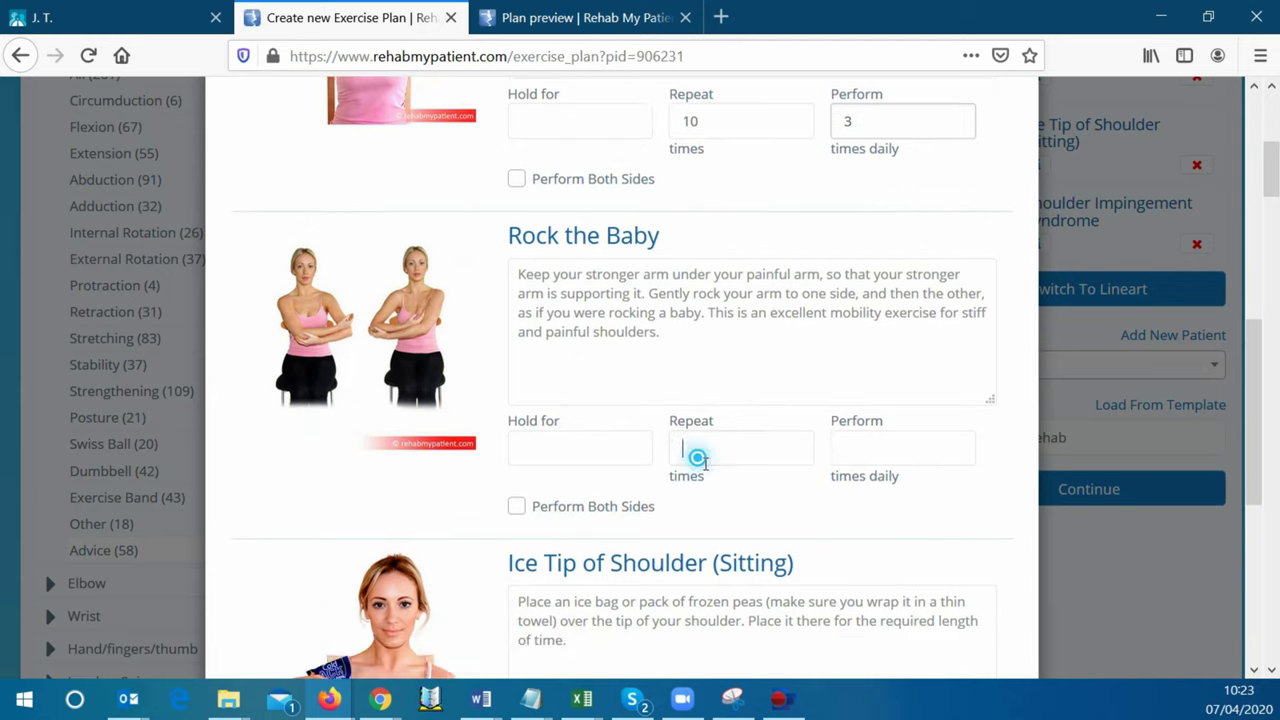
pyautogui.click(690, 477)
pyautogui.click(889, 449)
pyautogui.write('2')
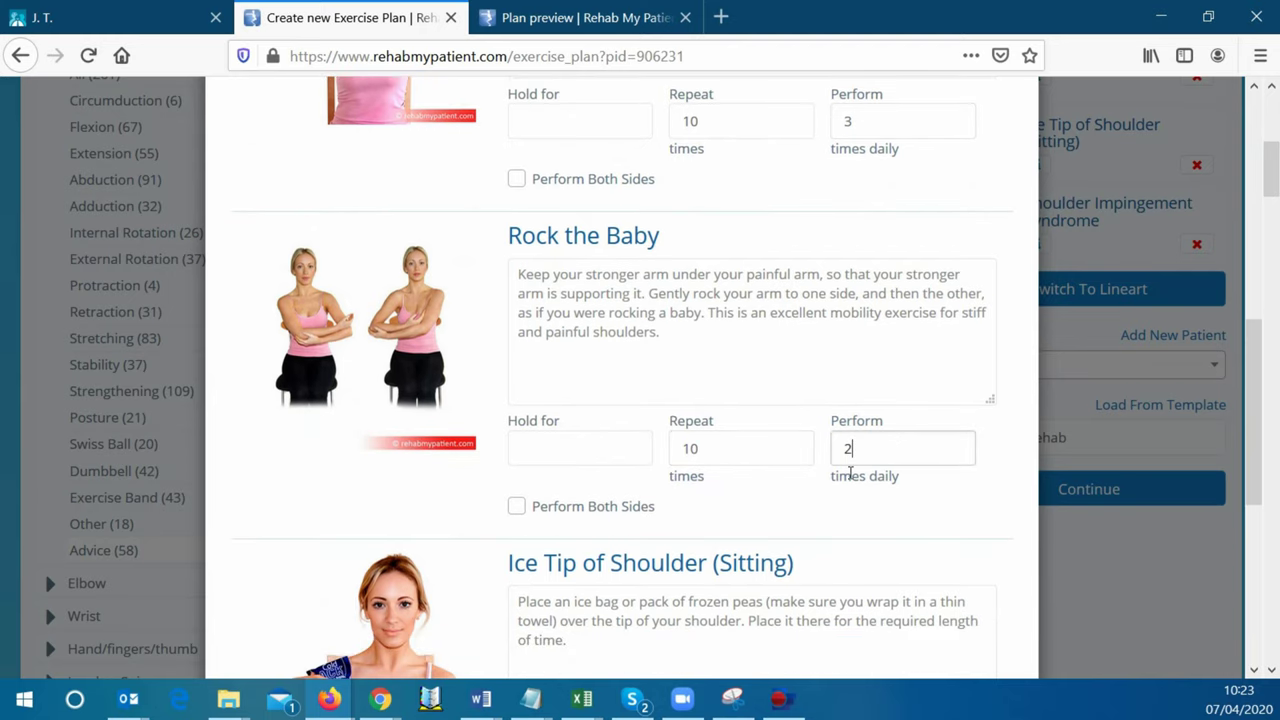
# - Set Ice Tip to a 10 mins hold once daily, then save and email the plan
pyautogui.scroll(-4, 728, 460)
pyautogui.click(611, 449)
pyautogui.click(560, 470)
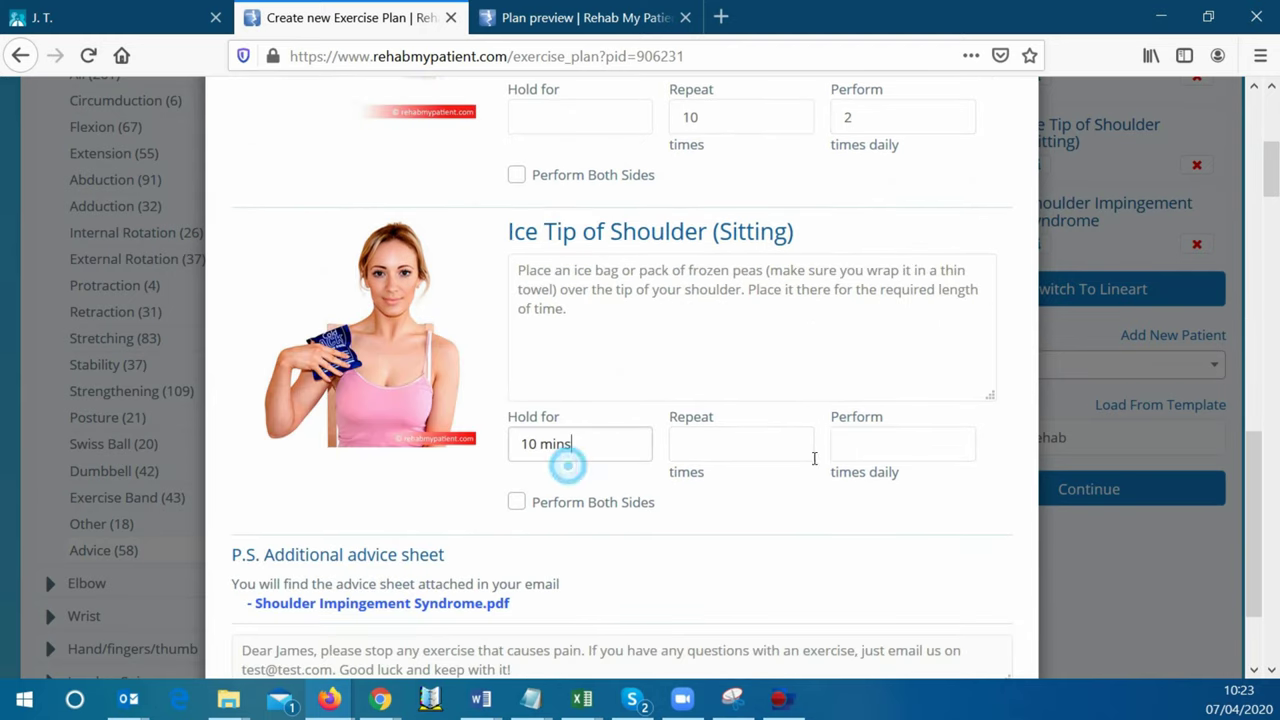
pyautogui.click(887, 460)
pyautogui.write('1')
pyautogui.scroll(-2, 629, 437)
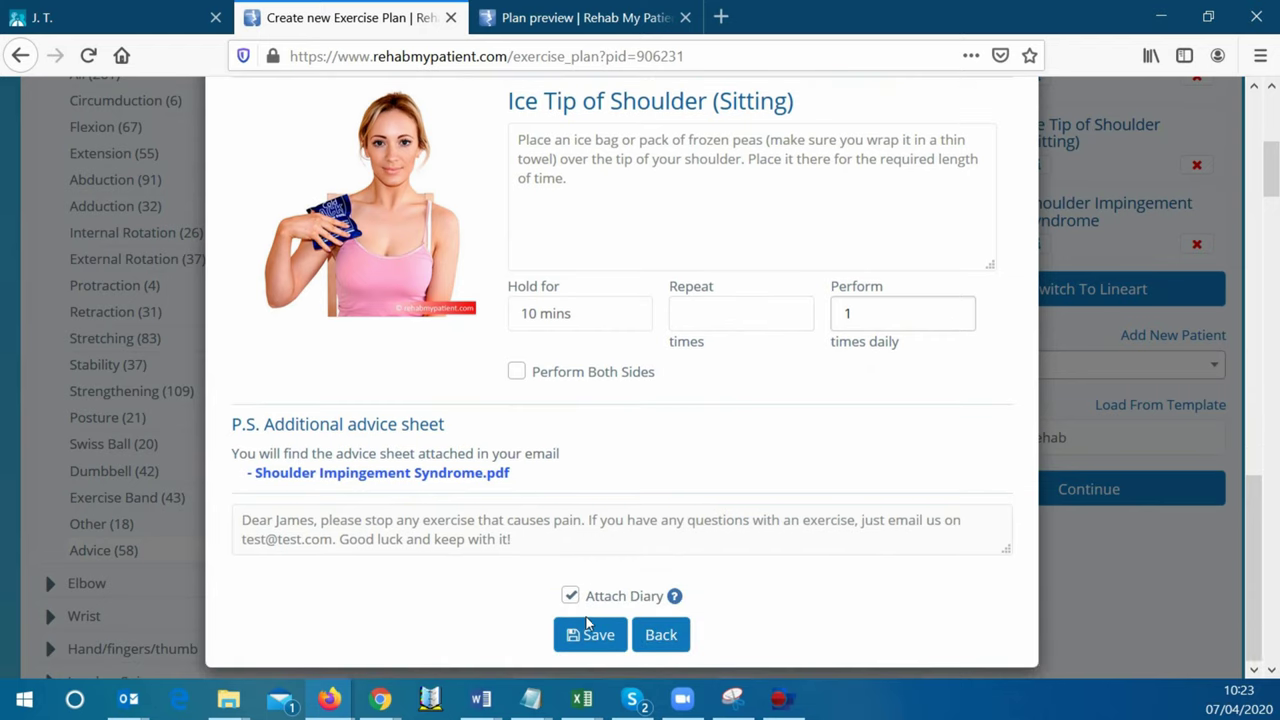
pyautogui.click(591, 627)
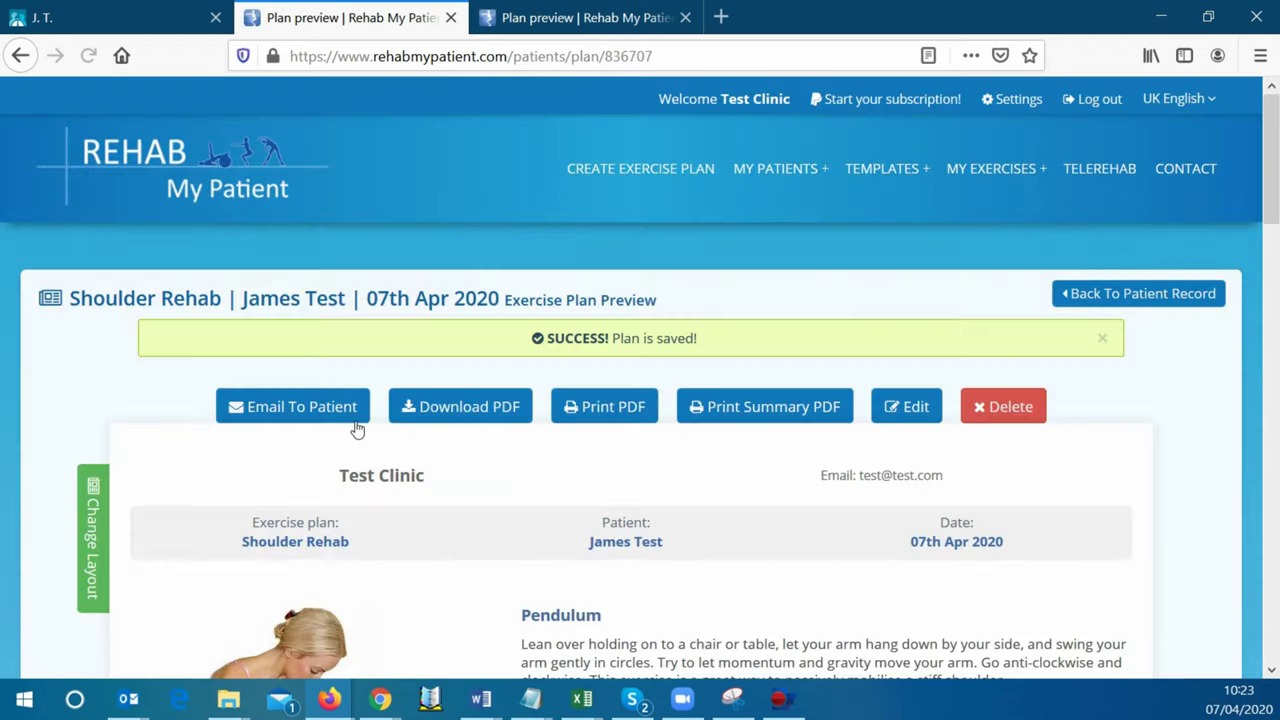
pyautogui.click(347, 413)
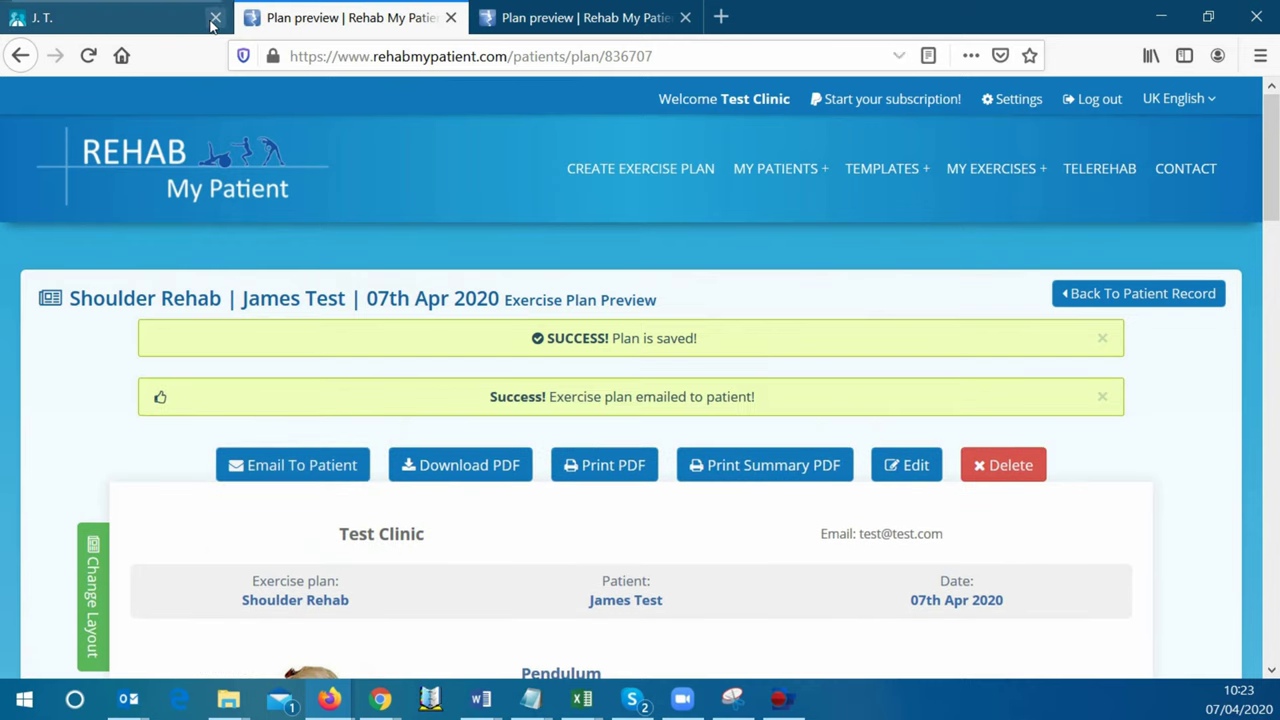
# - Check the patient's Cliniko treatment notes for the new Shoulder Rehab entry
pyautogui.click(160, 22)
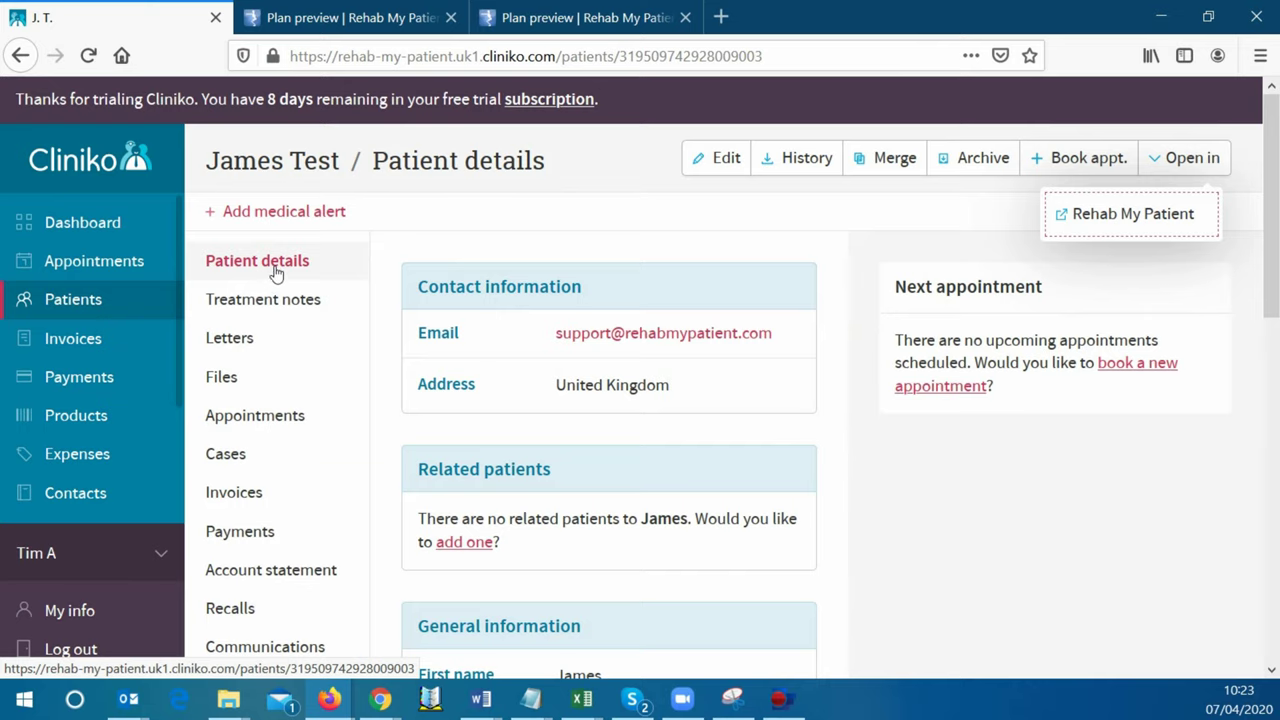
pyautogui.click(260, 302)
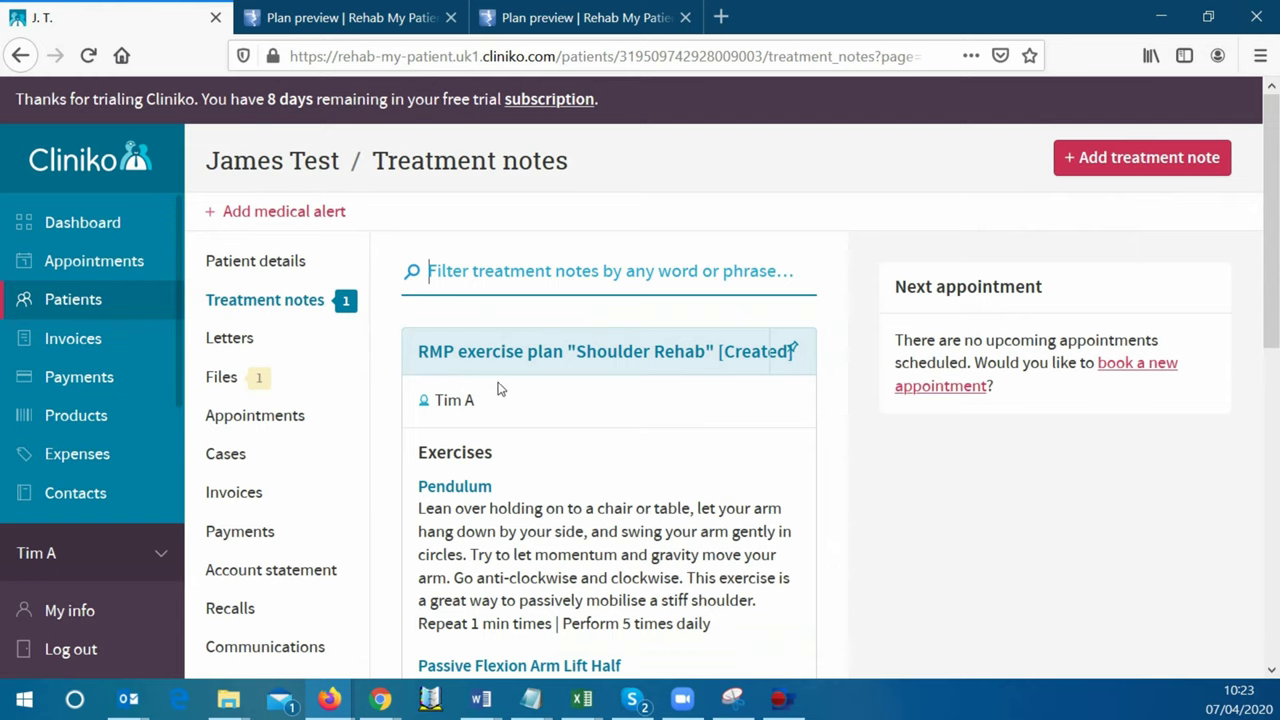
pyautogui.scroll(-2, 500, 388)
pyautogui.scroll(-2, 510, 390)
pyautogui.scroll(-2, 515, 392)
pyautogui.scroll(5, 520, 395)
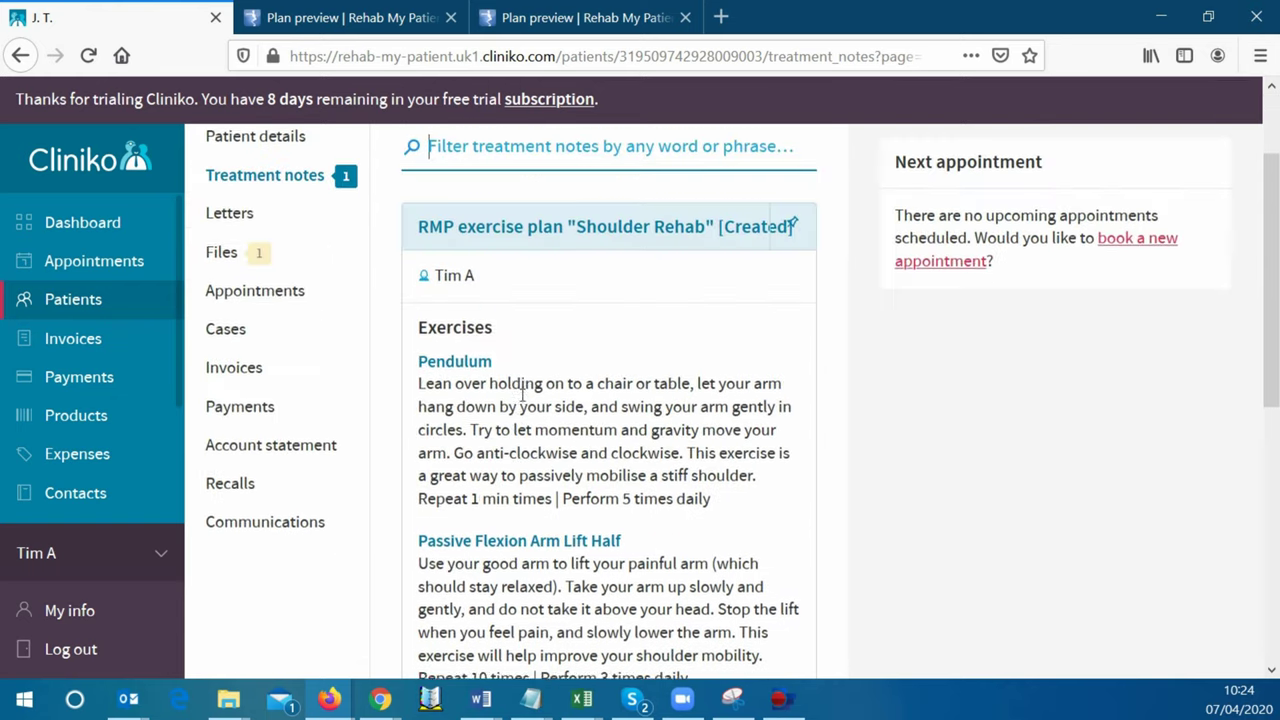
# - View the Shoulder Rehab exercise-plan PDF in the patient's Cliniko Files, then close it
pyautogui.click(260, 258)
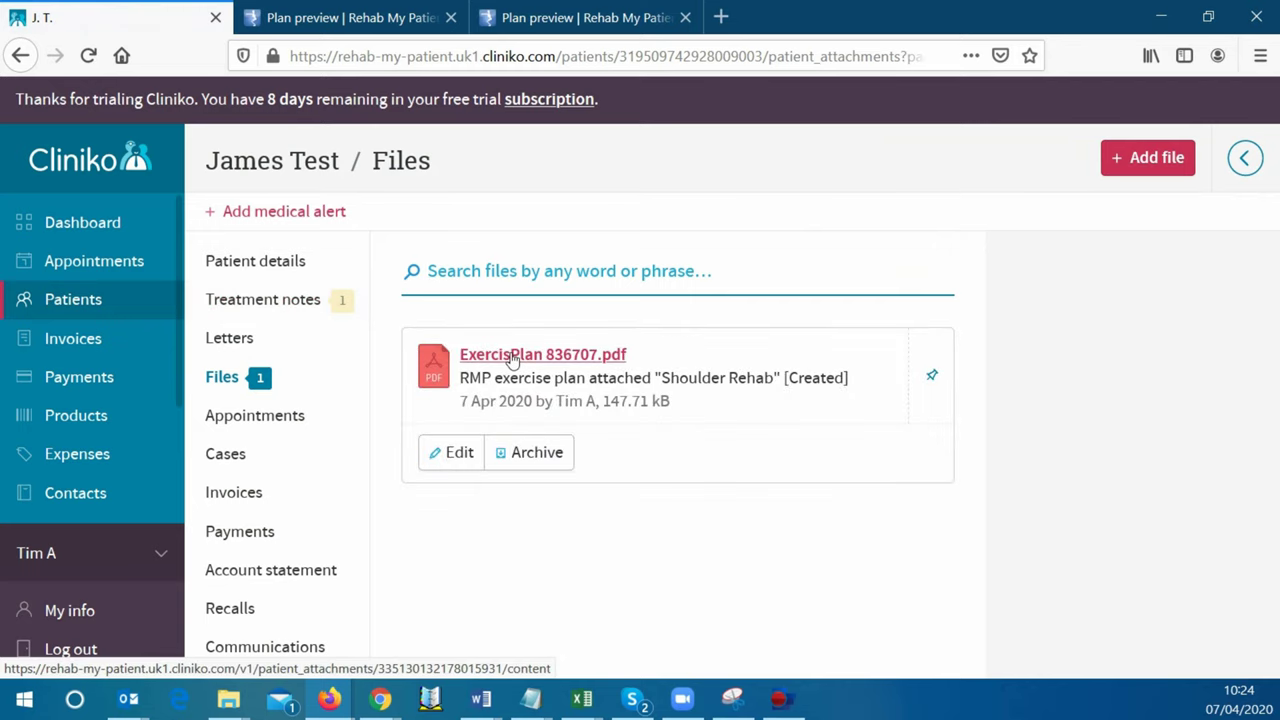
pyautogui.click(512, 356)
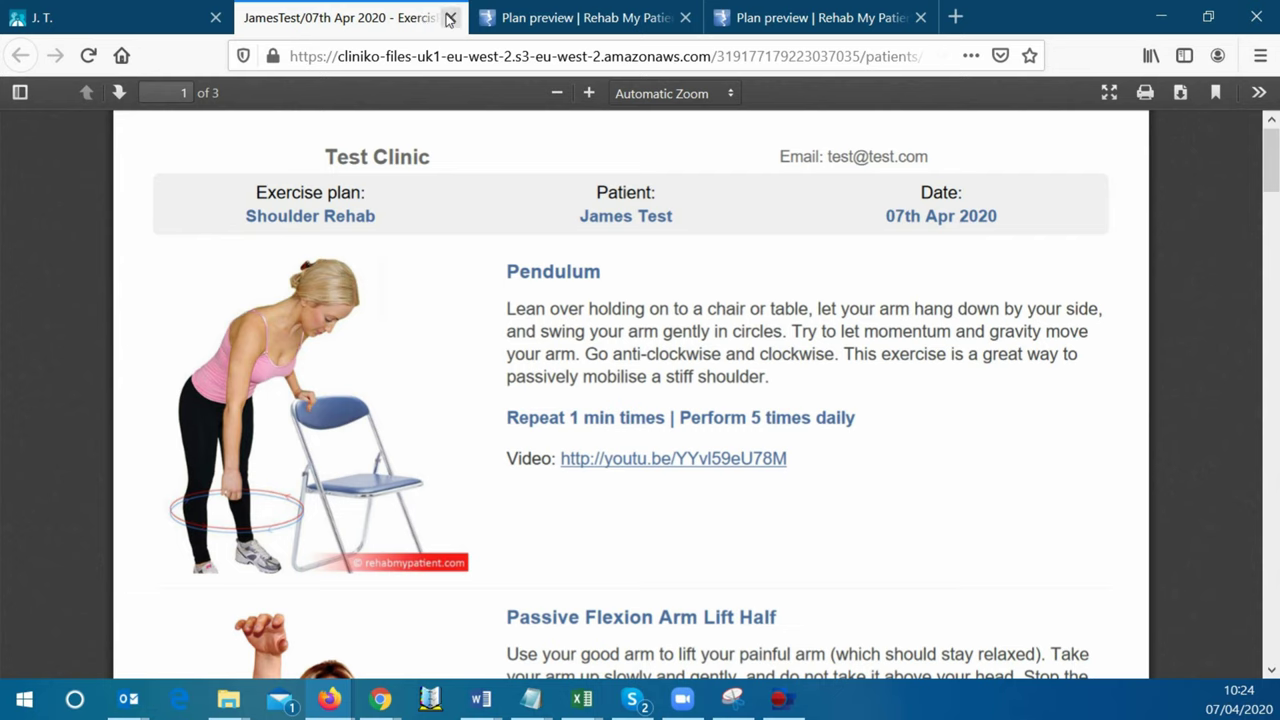
pyautogui.click(451, 18)
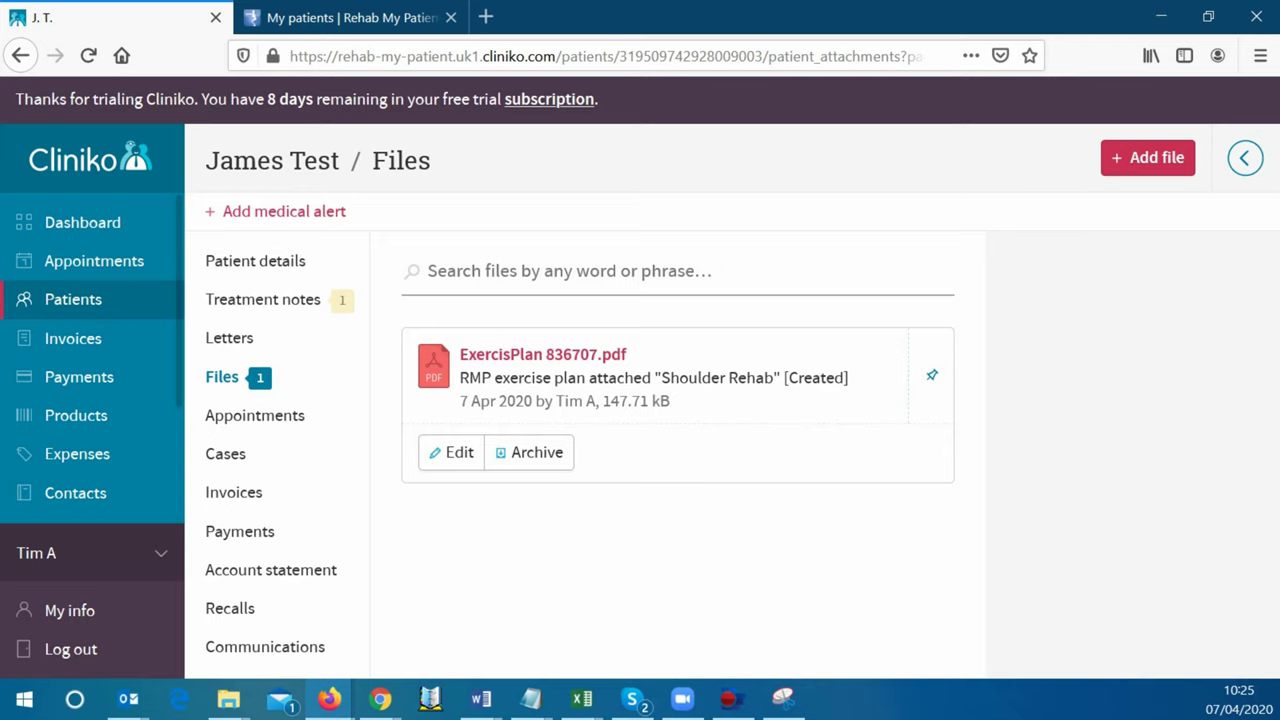
pyautogui.click(300, 17)
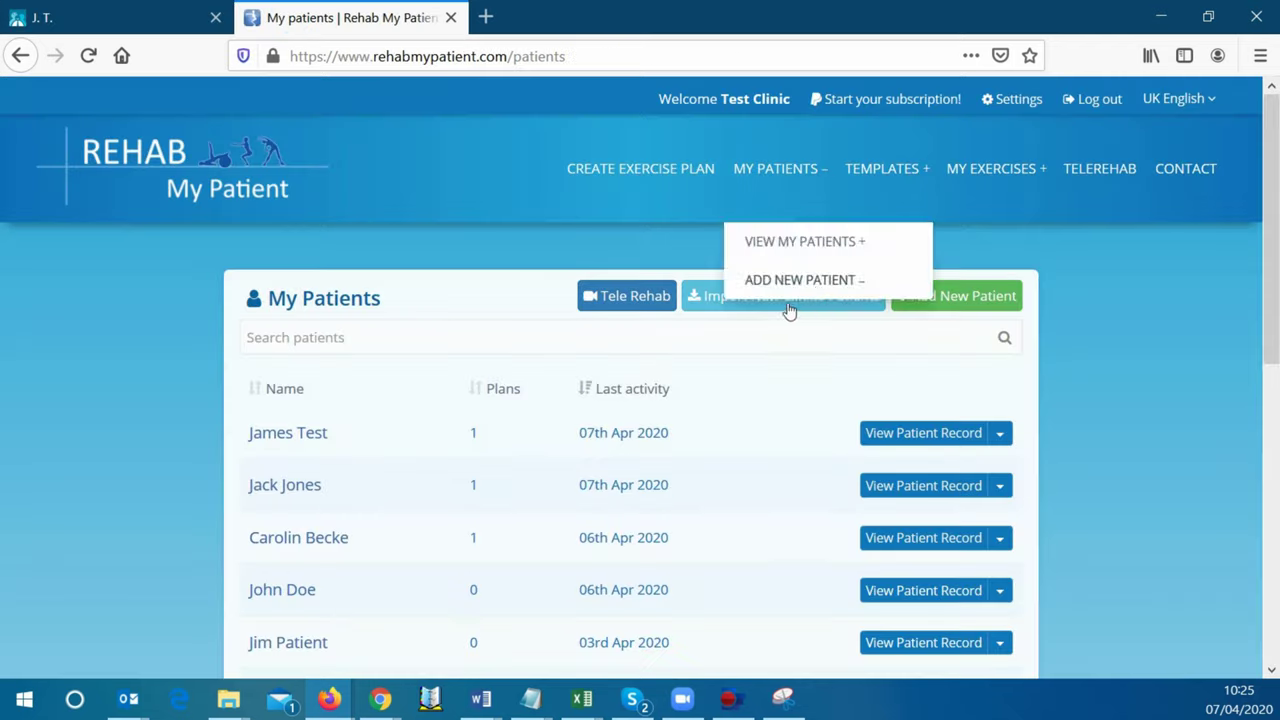
# - Import New Cliniko Patients into the Rehab My Patient list
pyautogui.click(738, 311)
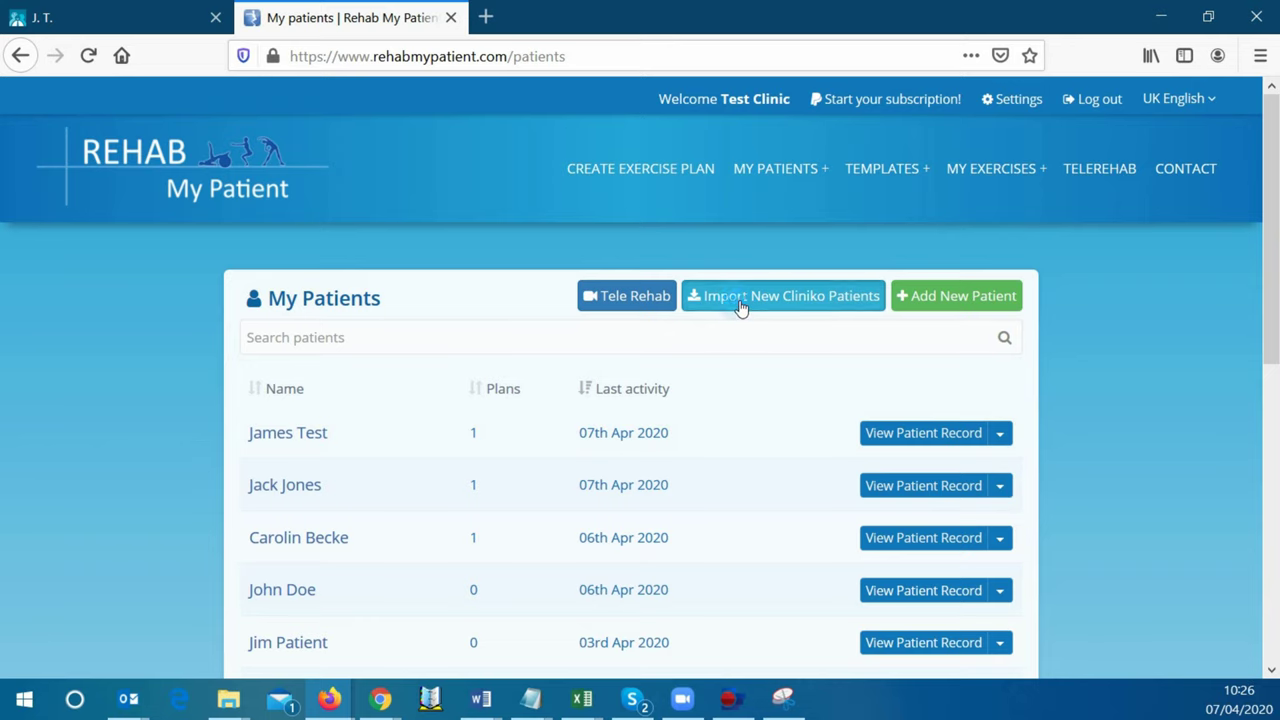